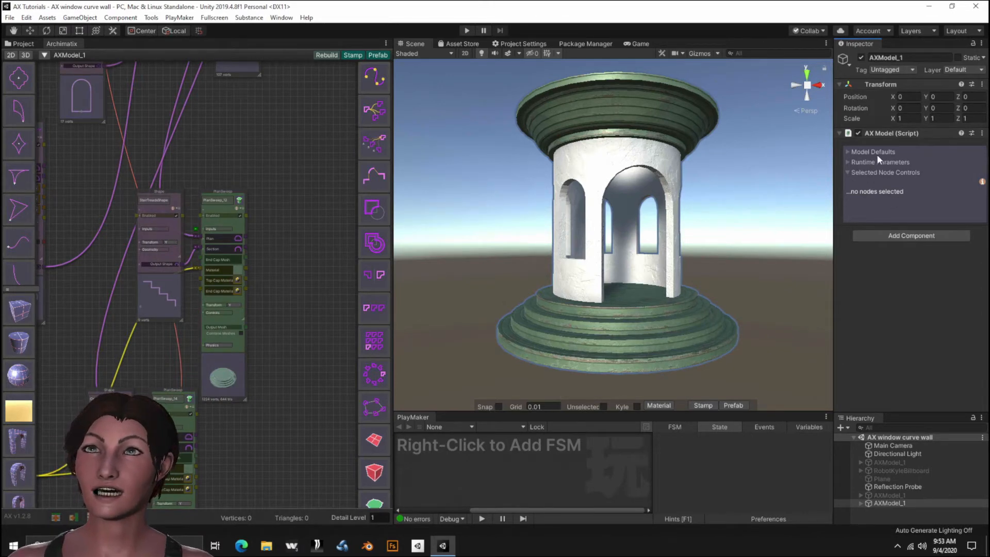
Step: Expand the model's Runtime Parameters and set the Circle node's radius to 3.54
left_click(847, 163)
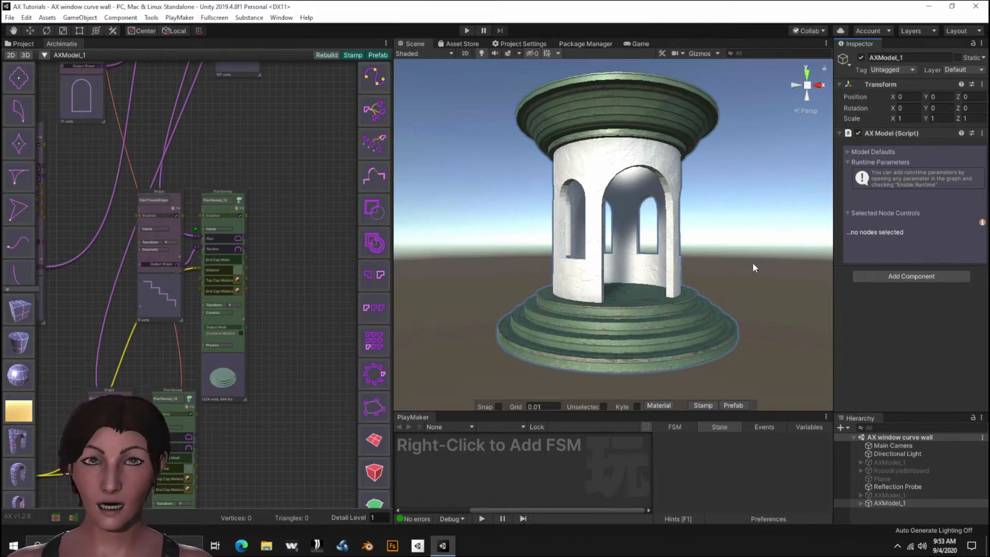
left_click_drag(753, 262, 712, 346, "alt")
scroll(735, 293, "down", 8)
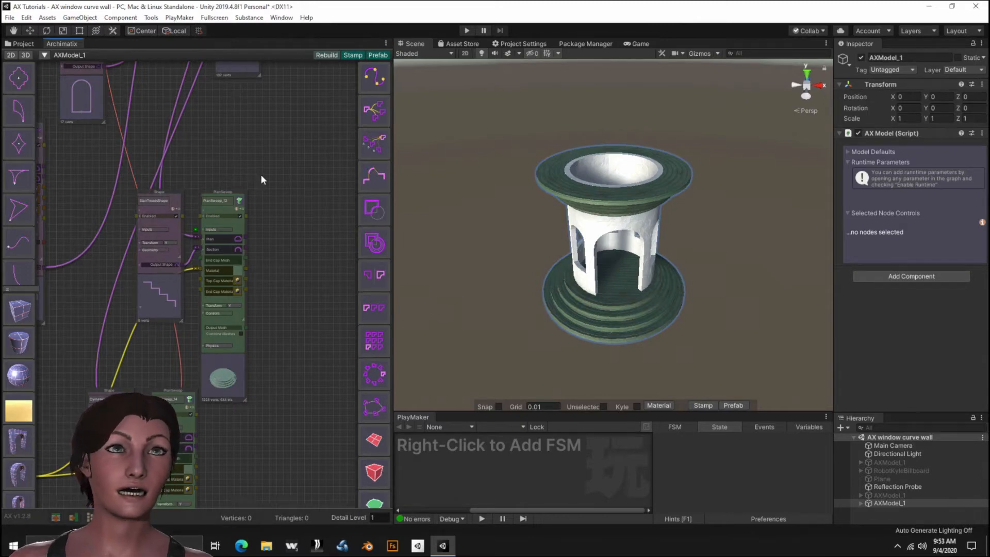
middle_click_drag(261, 174, 323, 499)
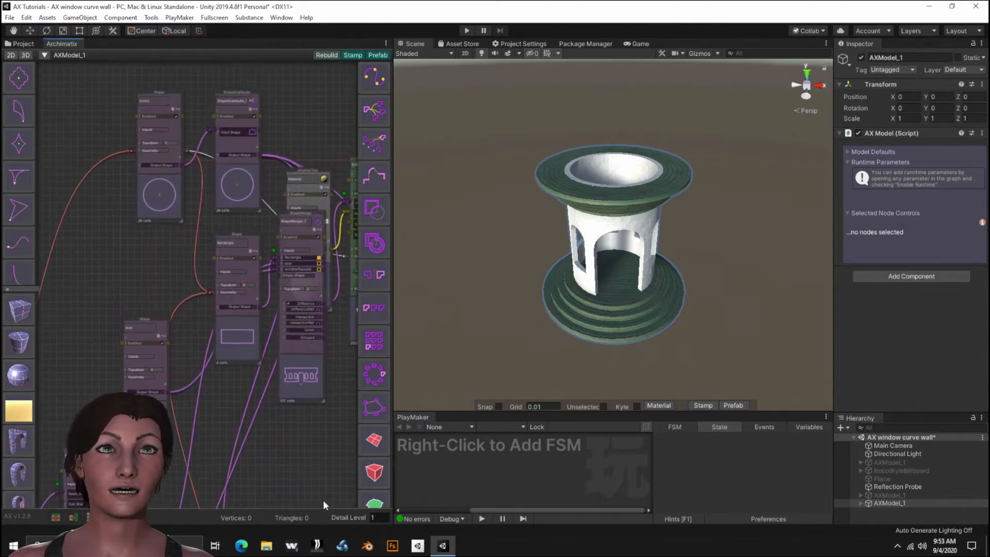
middle_click_drag(113, 252, 103, 320)
scroll(140, 257, "up", 4)
scroll(139, 263, "up", 1)
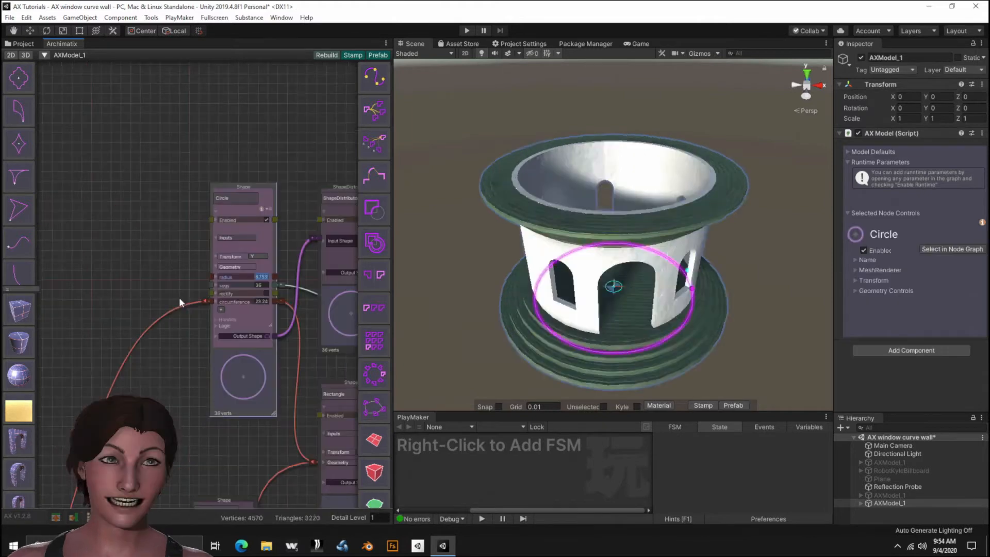
mouse_move(180, 299)
left_mouse_down()
mouse_move(188, 299)
mouse_move(180, 302)
left_mouse_up()
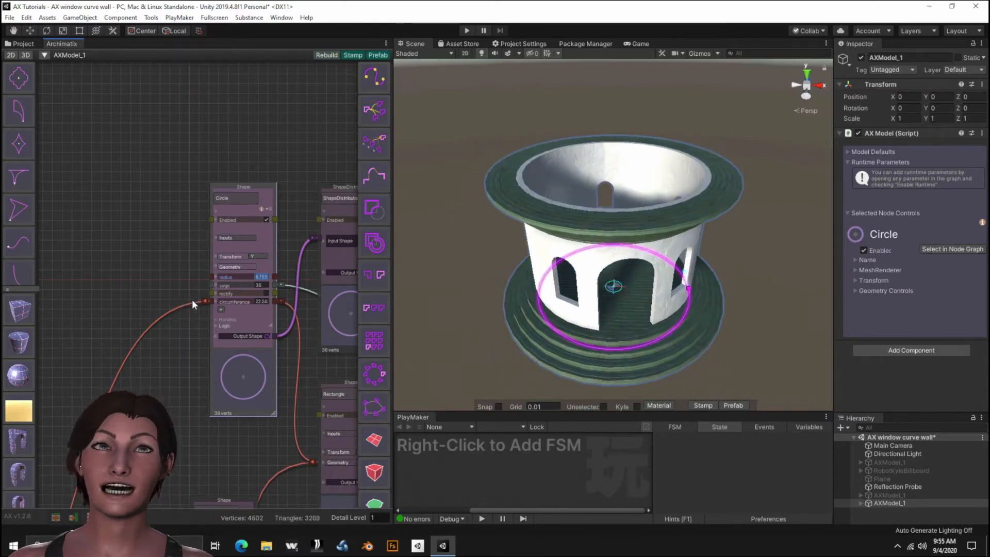
Step: Expose the Circle node's radius as a runtime parameter and collapse its settings
left_click(218, 275)
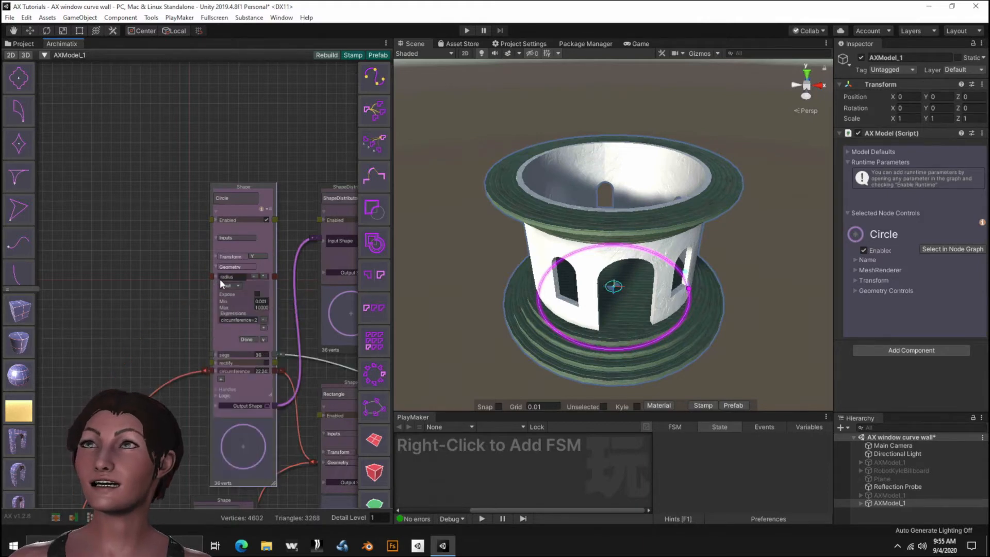
left_click(257, 294)
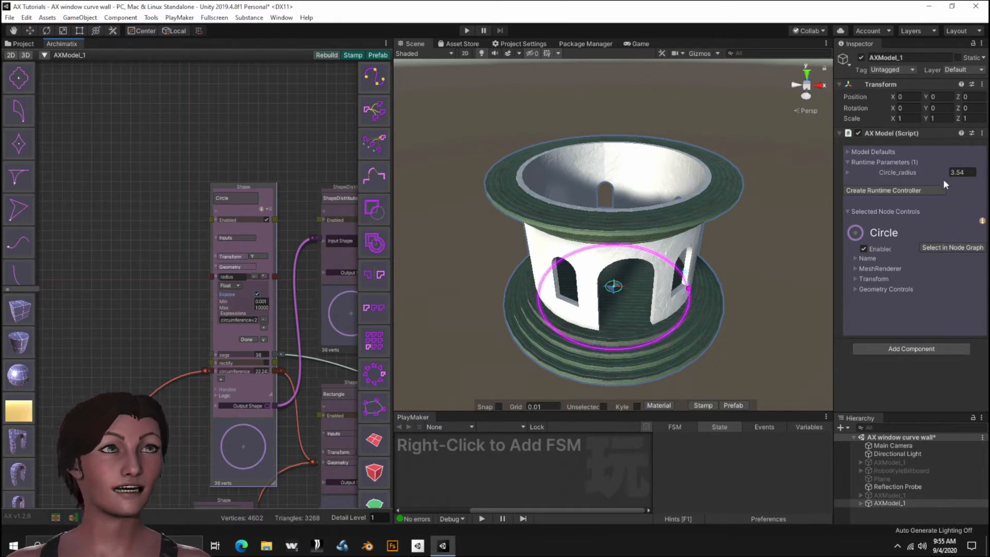
left_click(956, 171)
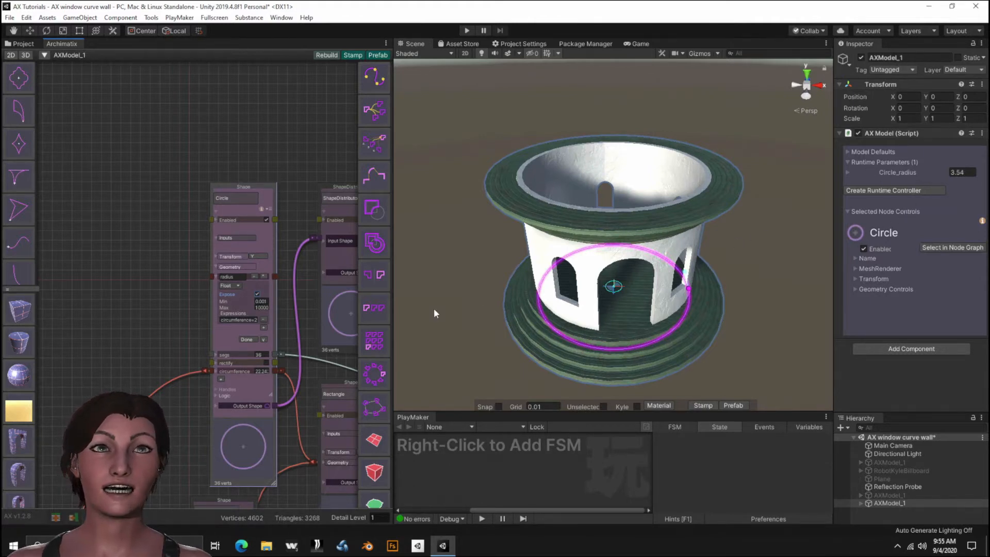
left_click(215, 275)
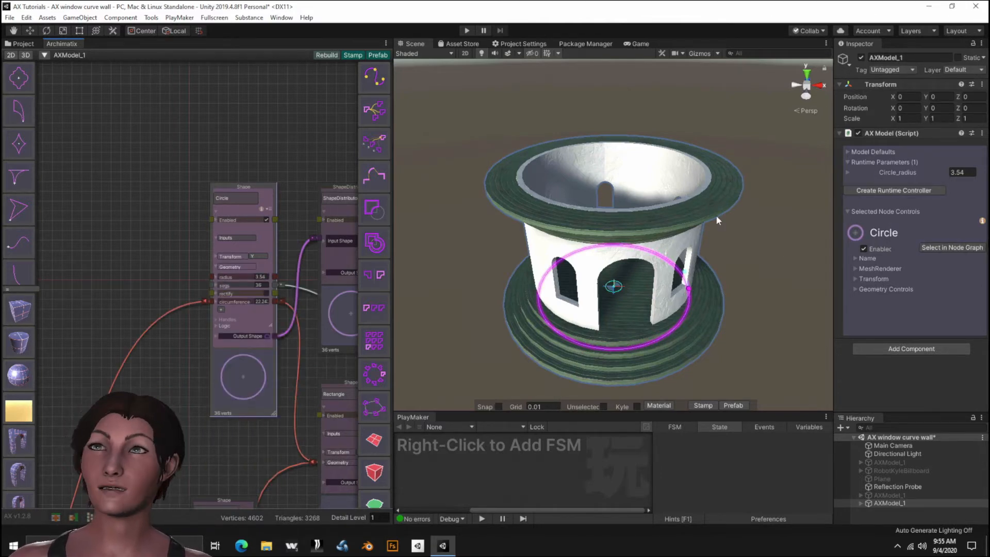
Step: Set the maximum of the Rectangle node's height to 10 and reduce it to 7
middle_click_drag(264, 446, 154, 266)
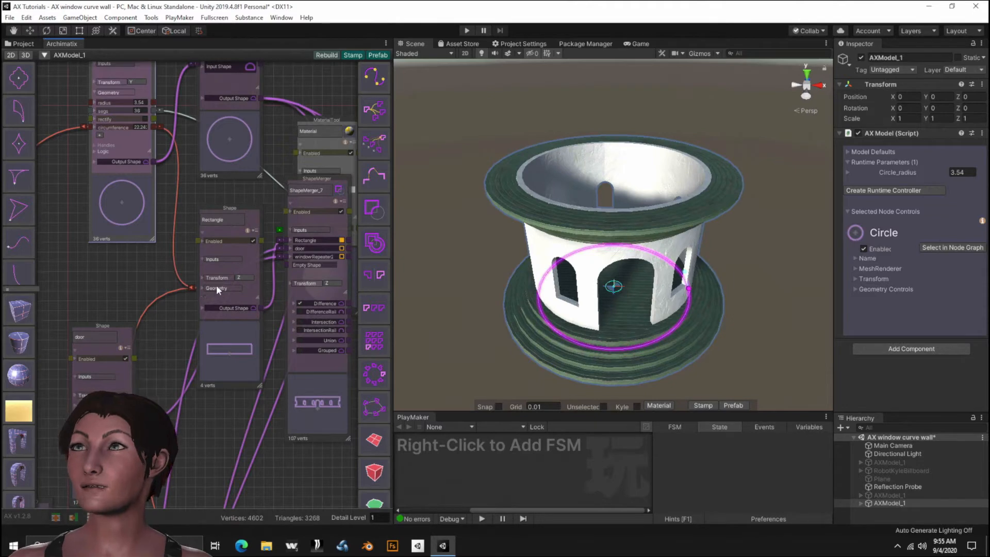
left_click(215, 286)
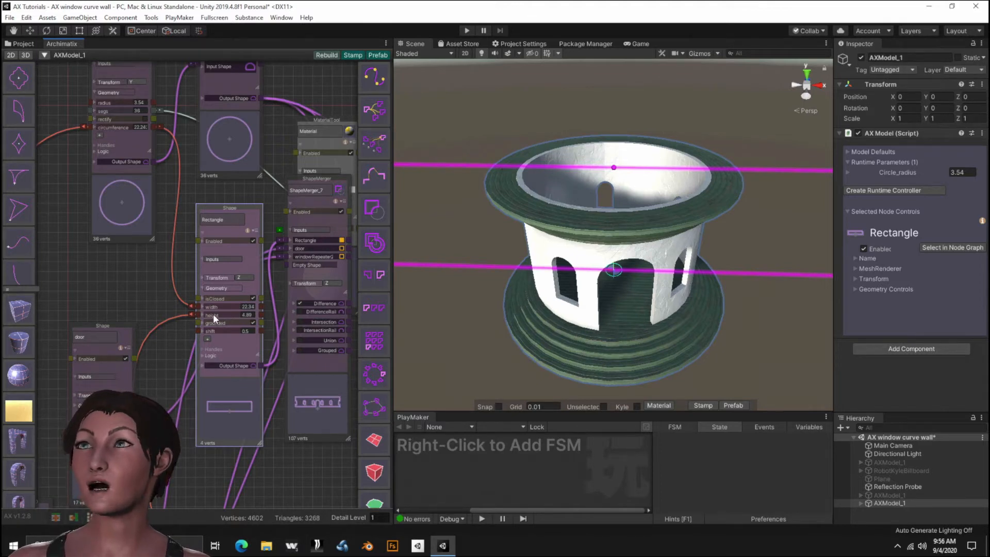
left_click(218, 314)
mouse_move(217, 313)
left_mouse_down()
mouse_move(230, 314)
mouse_move(201, 318)
mouse_move(227, 310)
mouse_move(206, 310)
mouse_move(217, 312)
left_mouse_up()
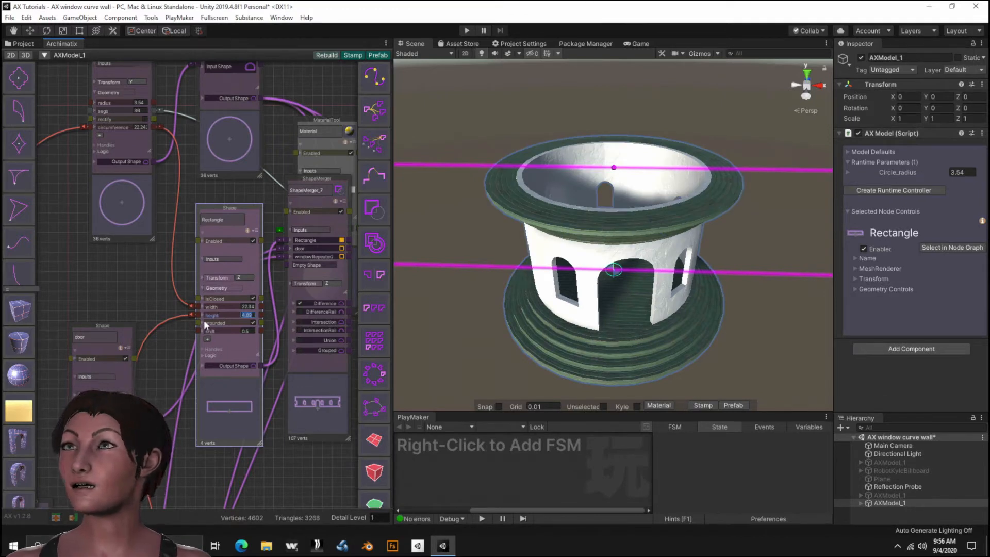
left_click(203, 313)
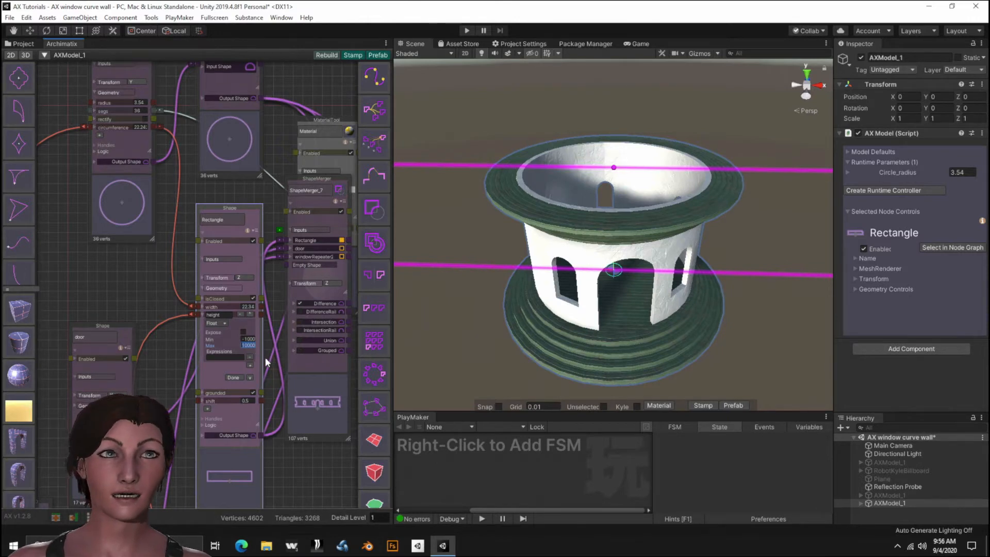
type("10")
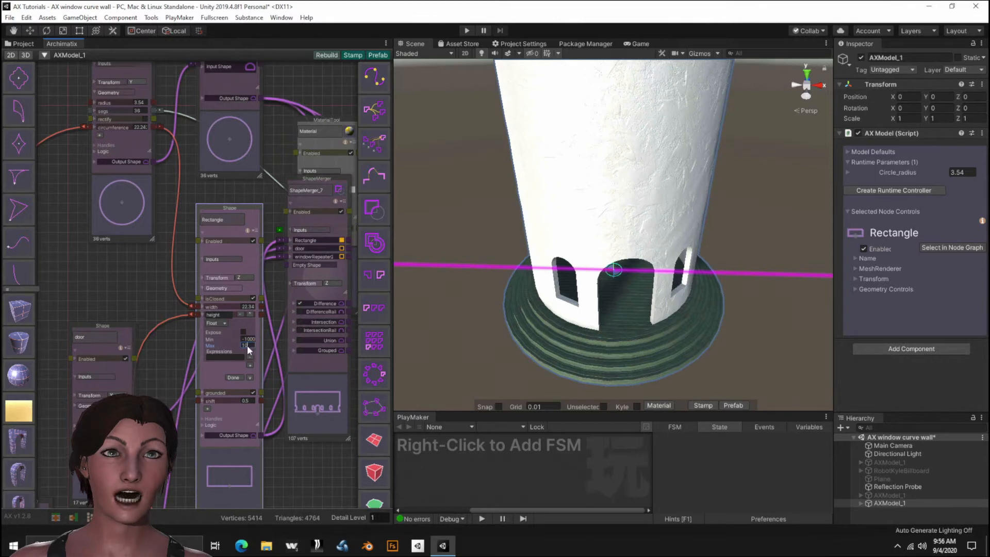
left_click_drag(247, 346, 221, 345)
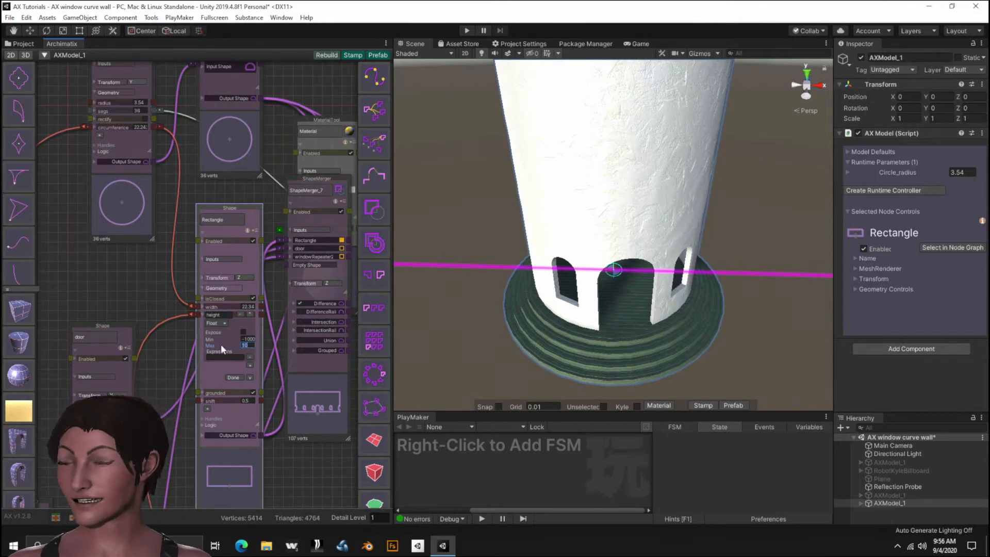
type("7")
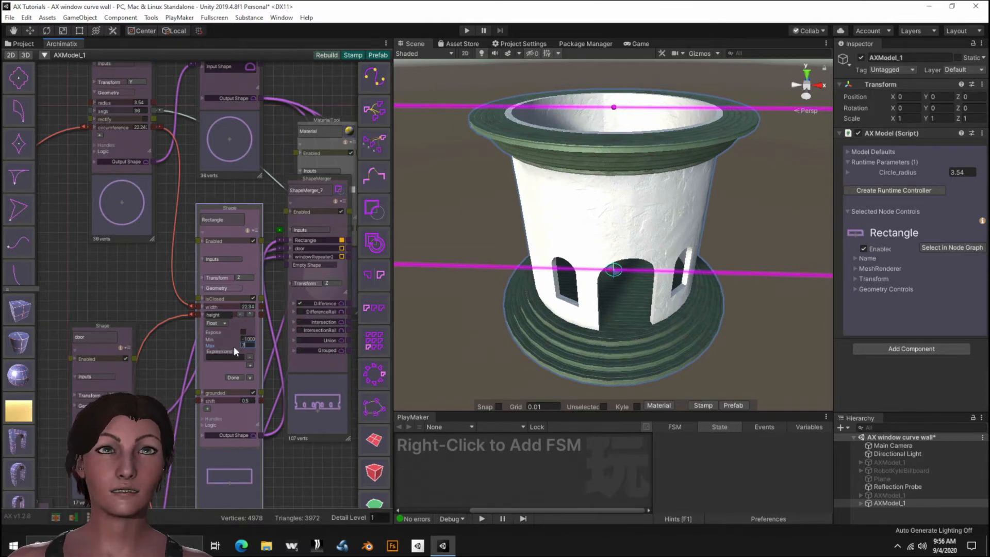
Step: Try 3.5 and 4 as the Rectangle height's minimum, settle on 4.5, and expose the height as a runtime parameter
left_click(248, 339)
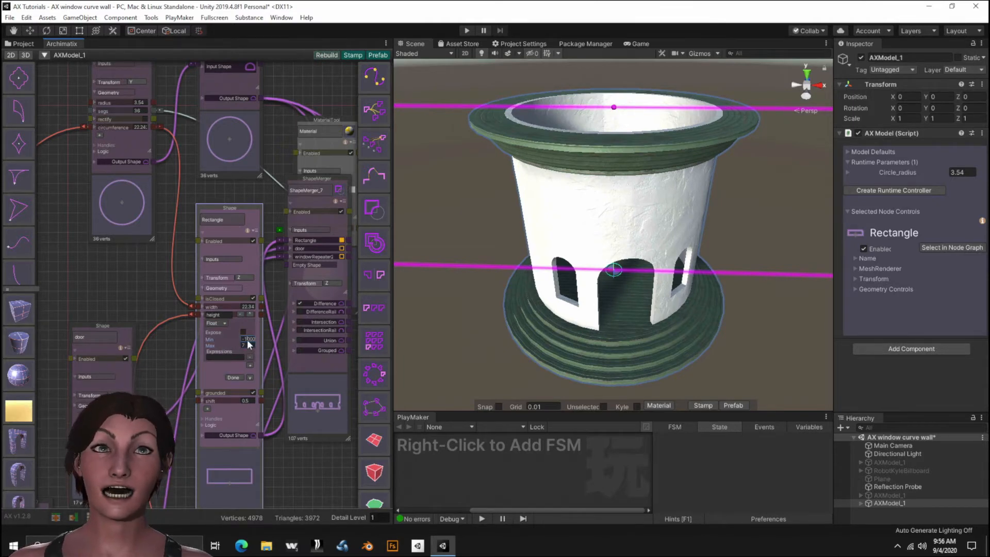
double_click(248, 339)
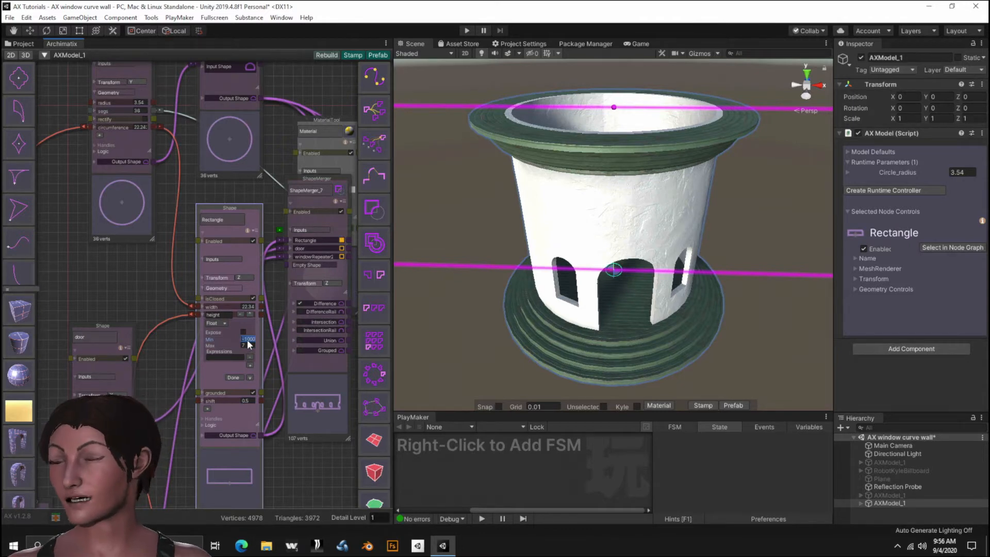
type("3.5")
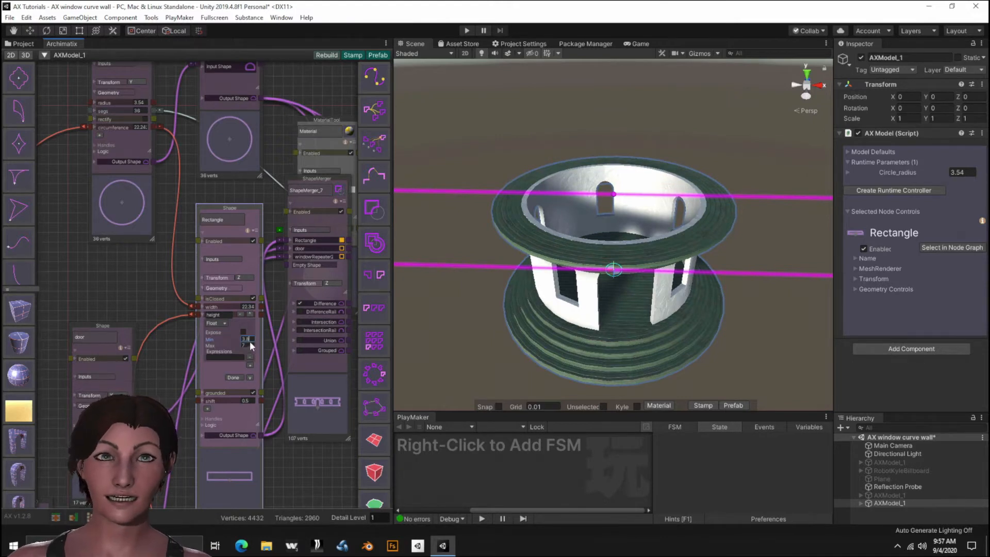
left_click(250, 339)
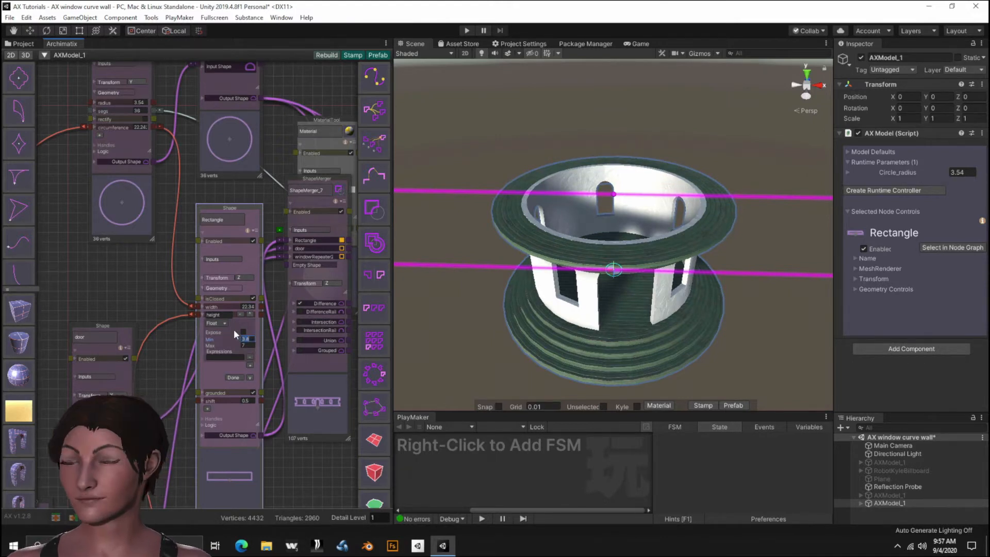
type("4")
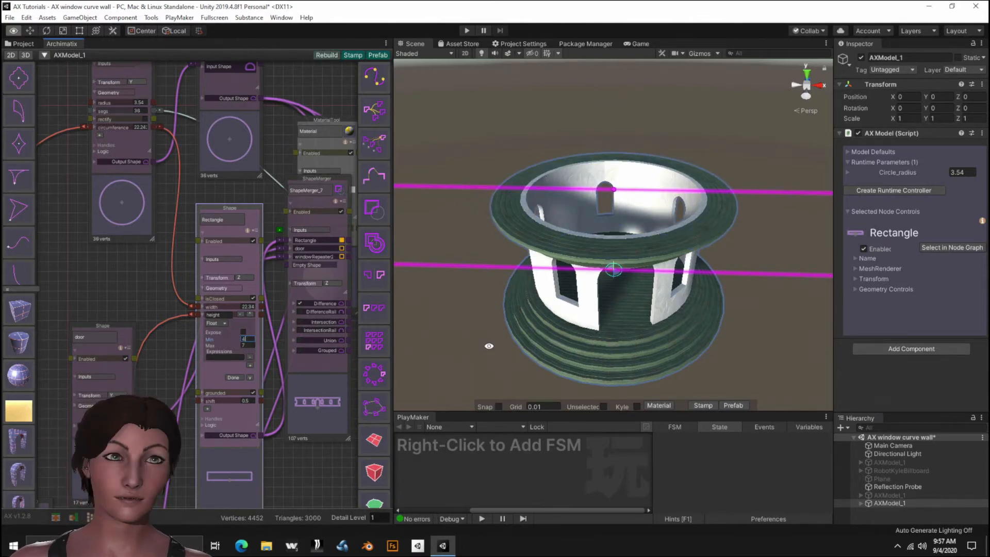
left_click_drag(489, 346, 449, 249, "alt")
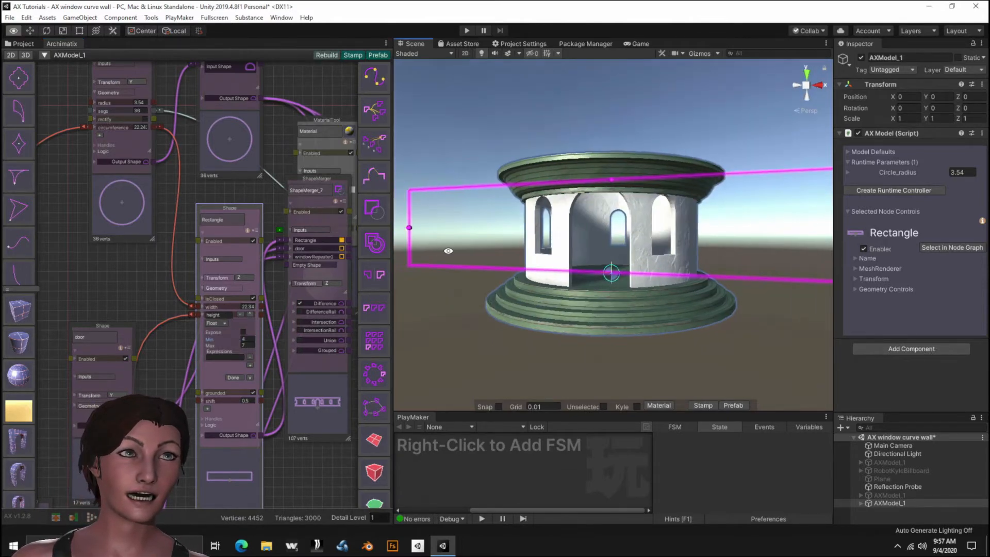
left_click(247, 340)
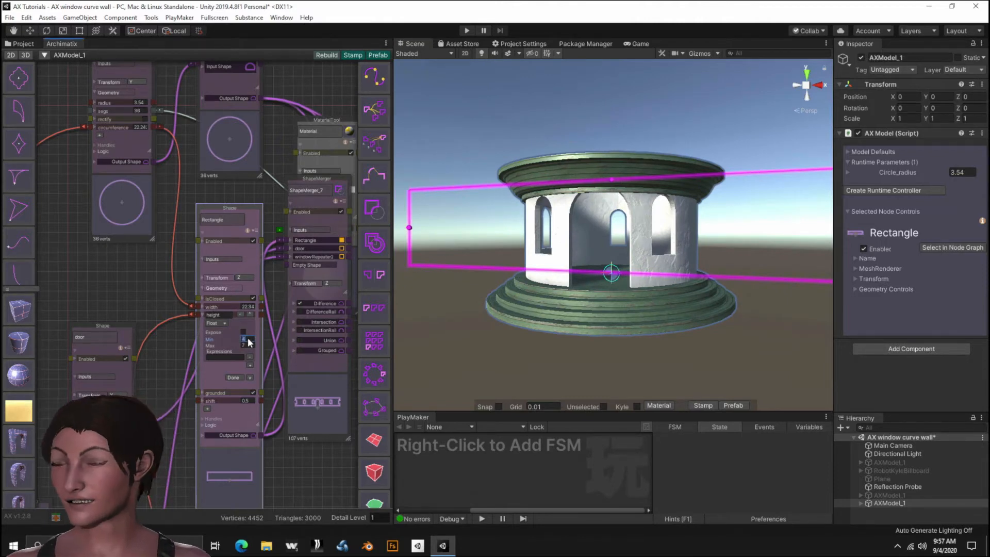
type("4.5")
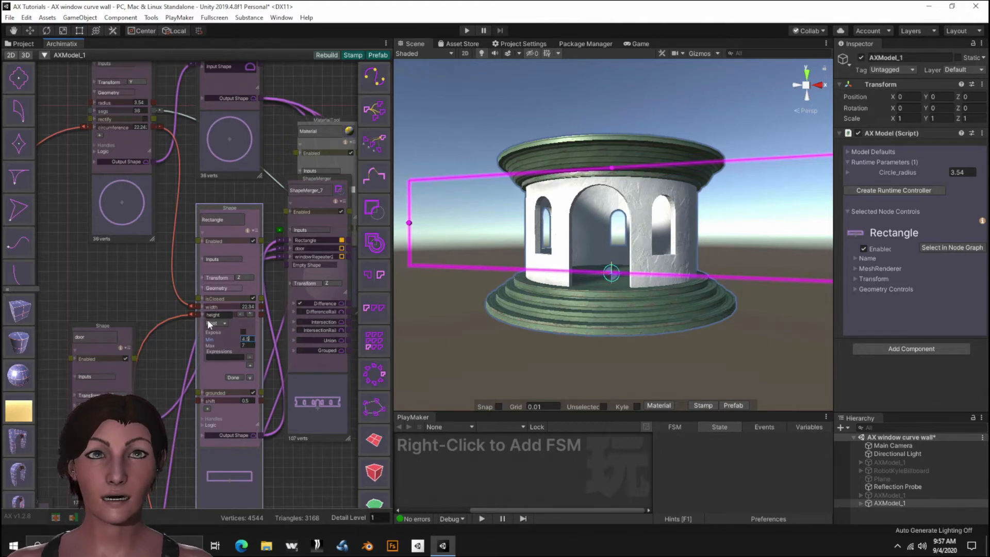
left_click(244, 334)
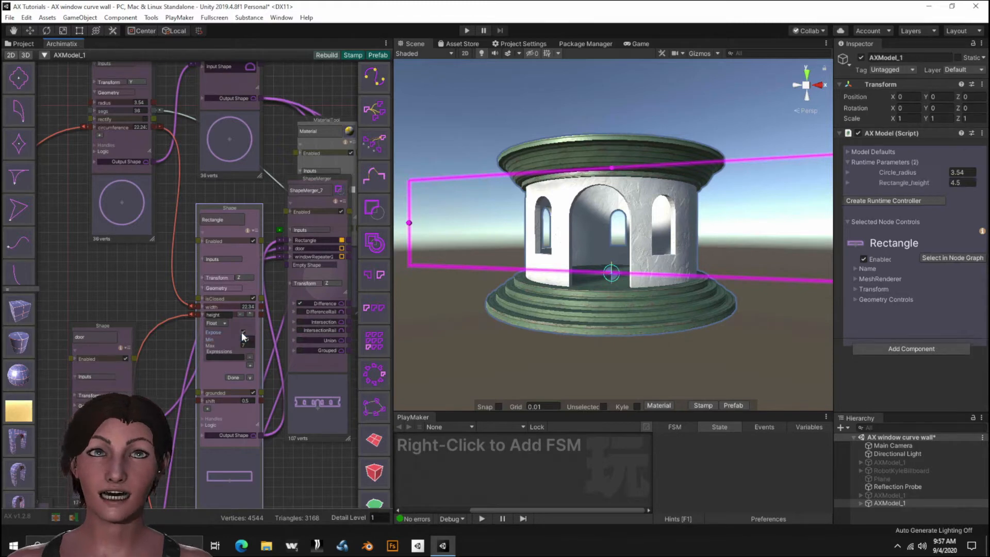
left_click(205, 316)
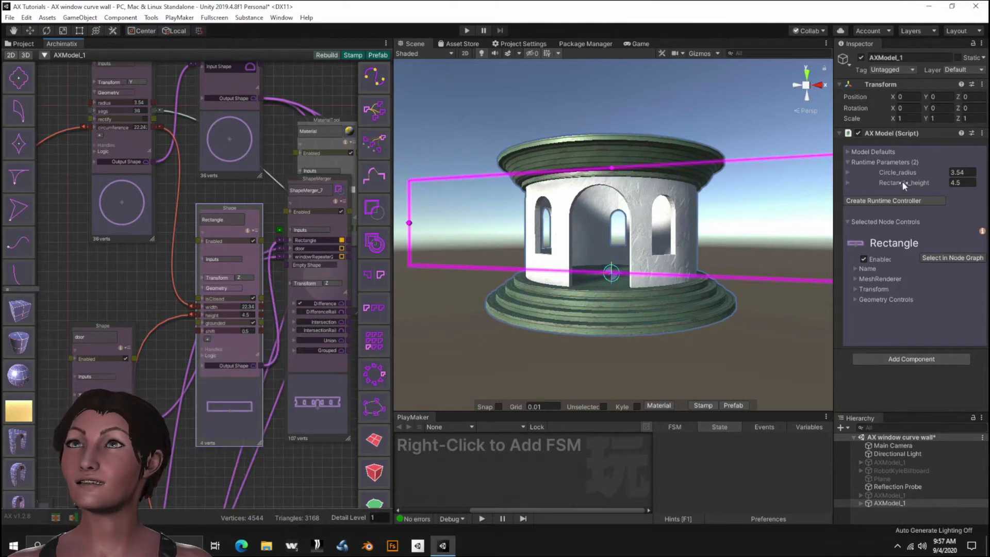
Step: Test the Rectangle_height runtime parameter by raising it to 6.91 and returning it to 4.5, and build the model
left_click_drag(903, 181, 3, 204)
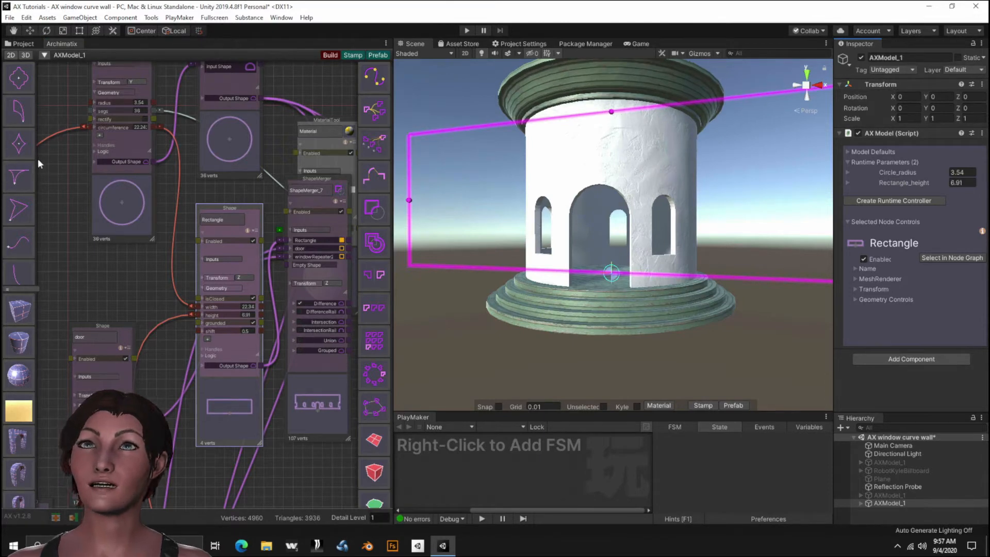
left_click(922, 185)
left_click_drag(922, 185, 877, 187)
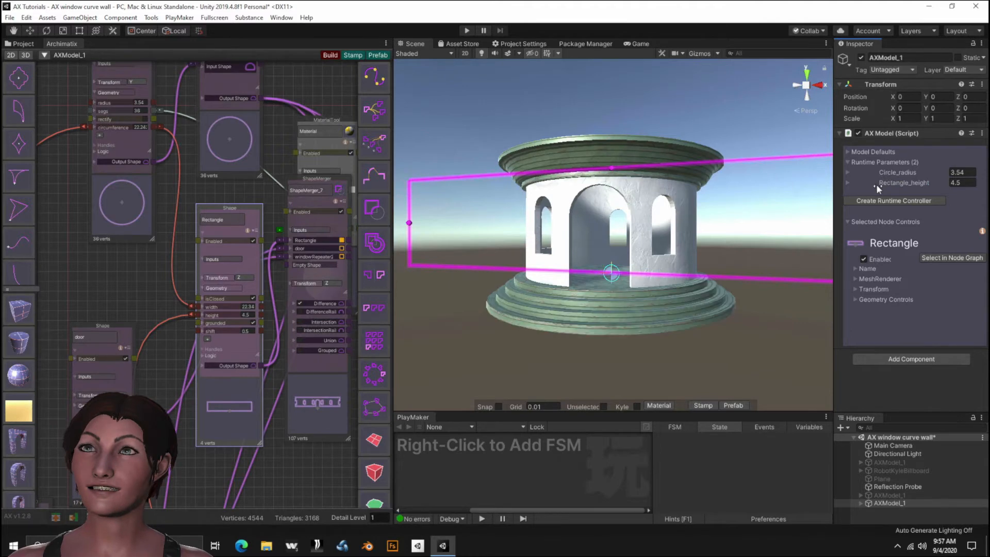
left_click(333, 56)
left_click(331, 55)
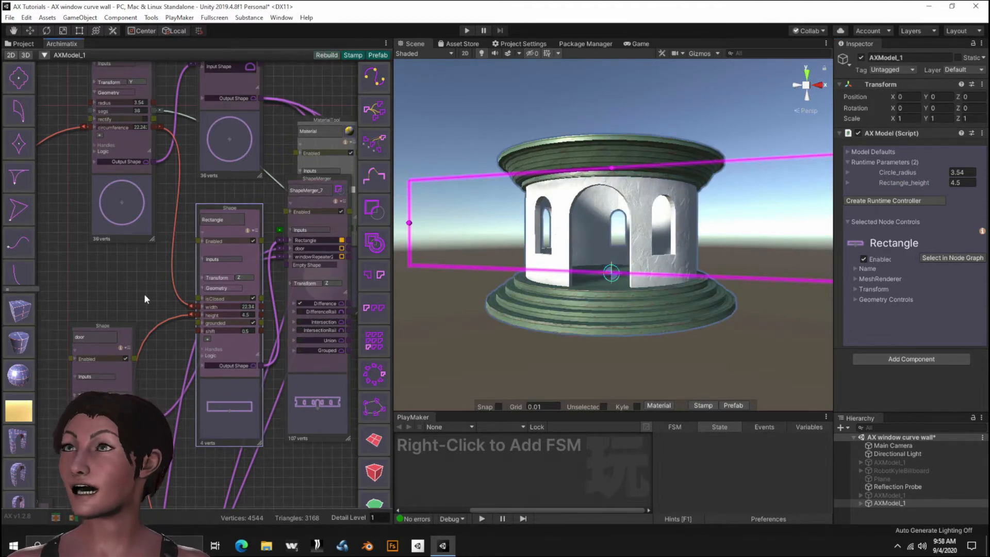
Step: Open the window node's geometry settings and widen the windows to a radius of about 0.9
left_click(665, 357)
mouse_move(724, 351)
left_mouse_down("alt")
mouse_move(656, 365)
mouse_move(536, 342)
mouse_move(721, 330)
mouse_move(712, 339)
left_mouse_up("alt")
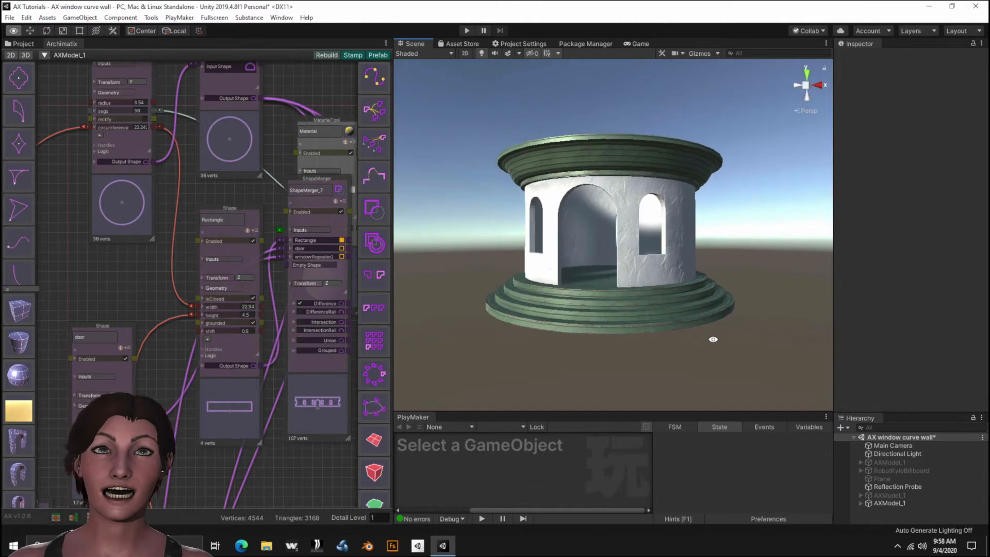
middle_click_drag(312, 469, 283, 366)
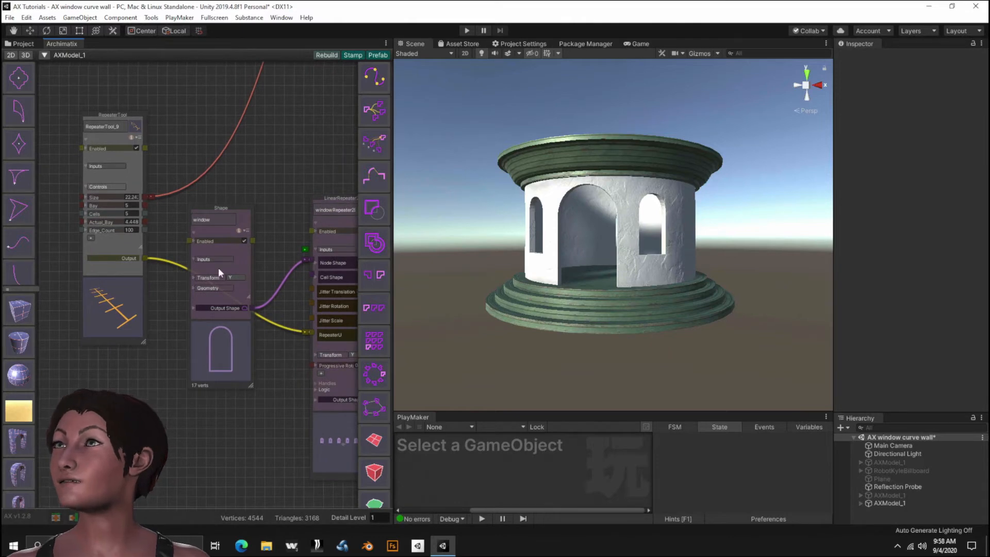
left_click(208, 289)
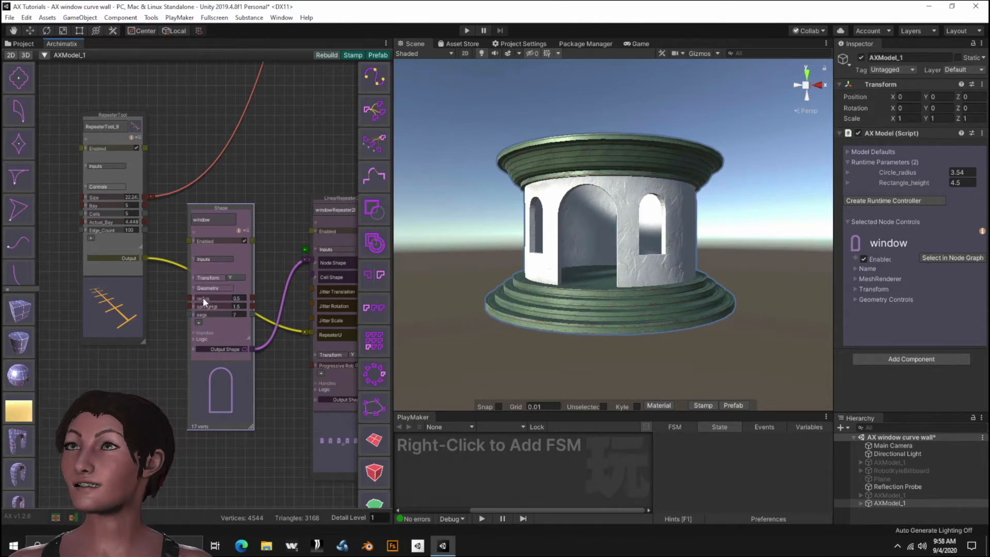
left_click_drag(204, 301, 208, 307)
left_click(158, 363)
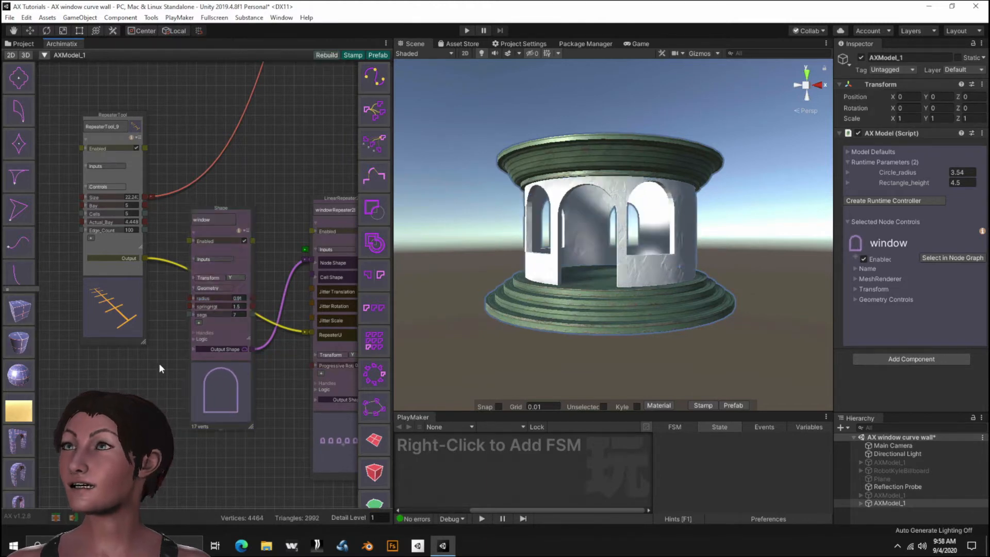
Step: Set the maximum of the window node's radius to 1
left_click(204, 298)
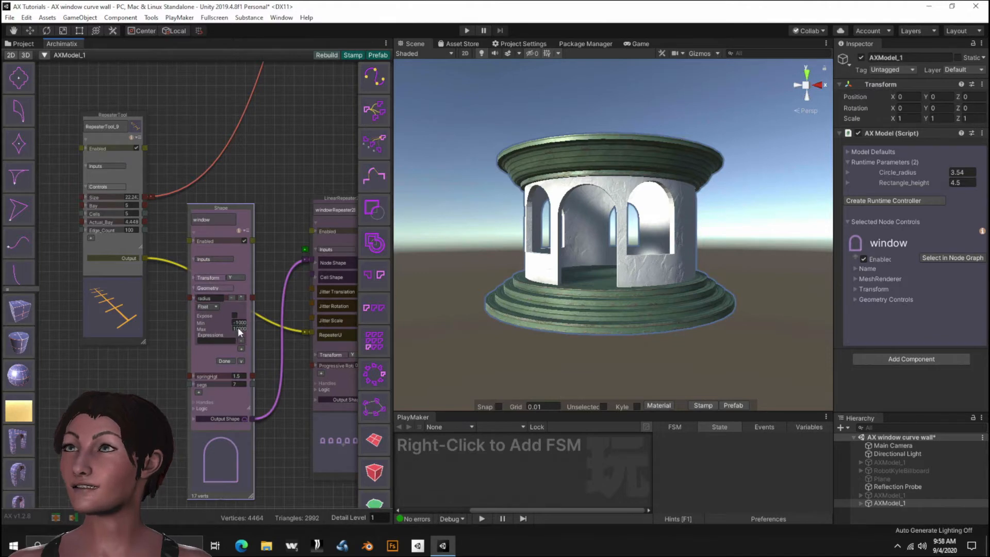
left_click(239, 329)
type("1")
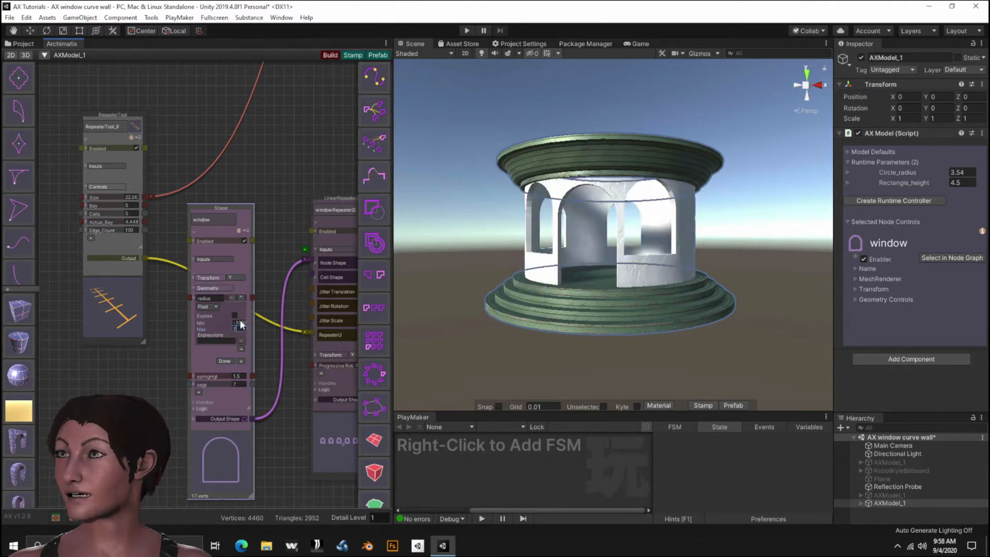
Step: Set the minimum of the window node's radius to 0.25
left_click(241, 323)
type("0.2")
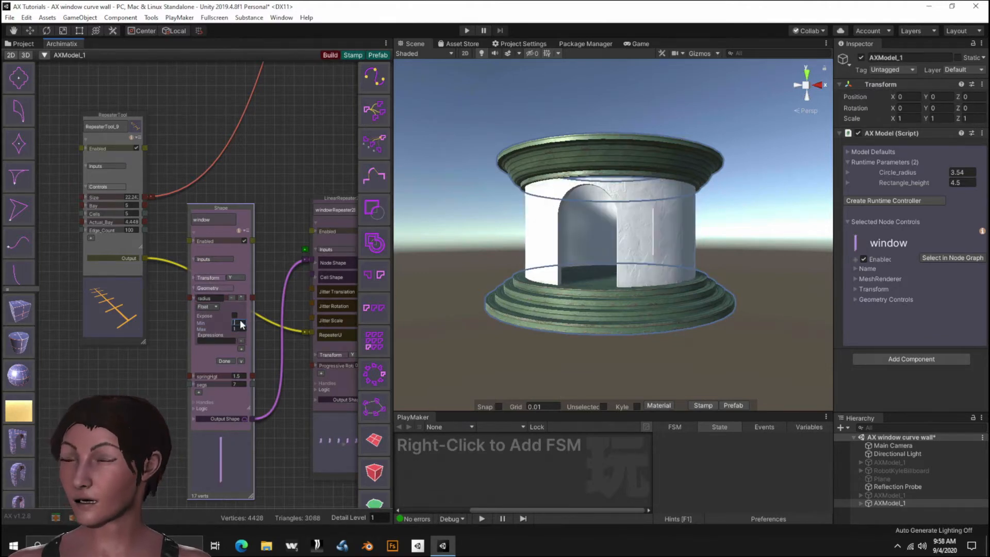
type("5")
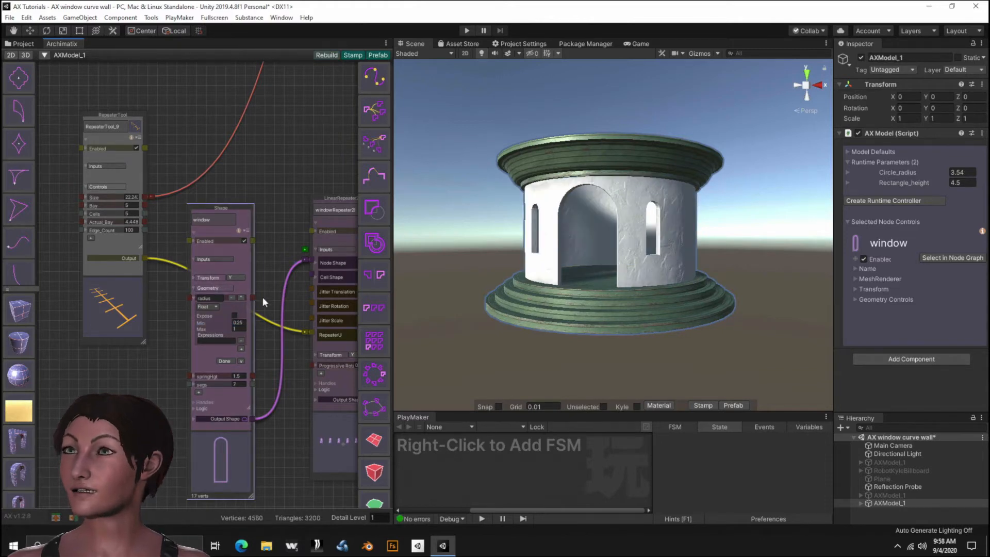
Step: Expose the window radius as a runtime parameter and raise window_radius to 0.42
left_click(235, 316)
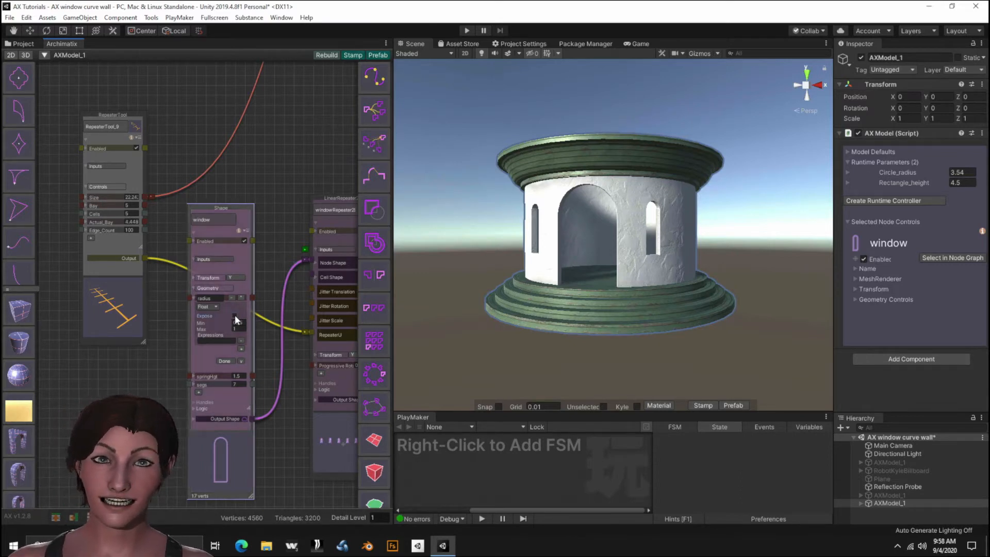
left_click(209, 288)
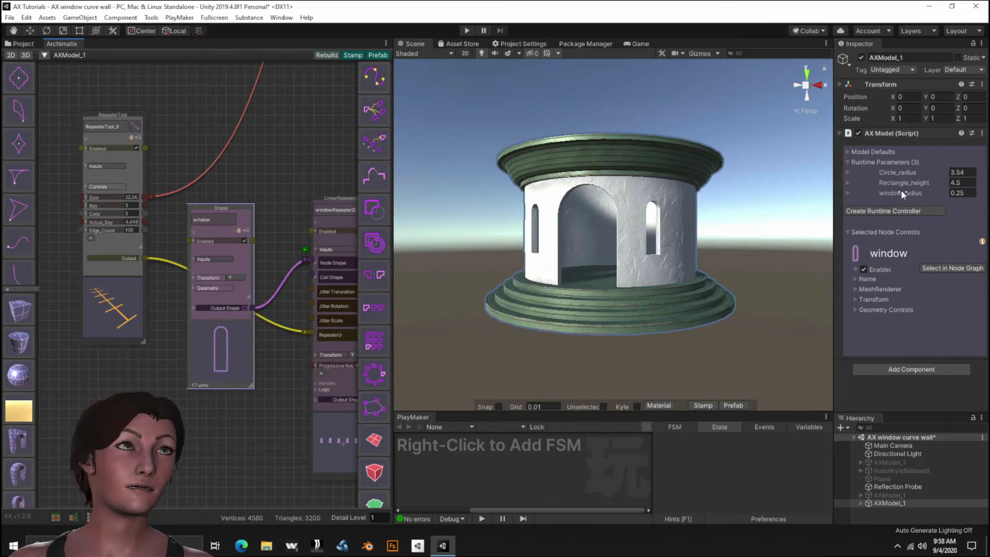
mouse_move(901, 190)
left_mouse_down()
mouse_move(925, 190)
mouse_move(908, 190)
mouse_move(916, 192)
left_mouse_up()
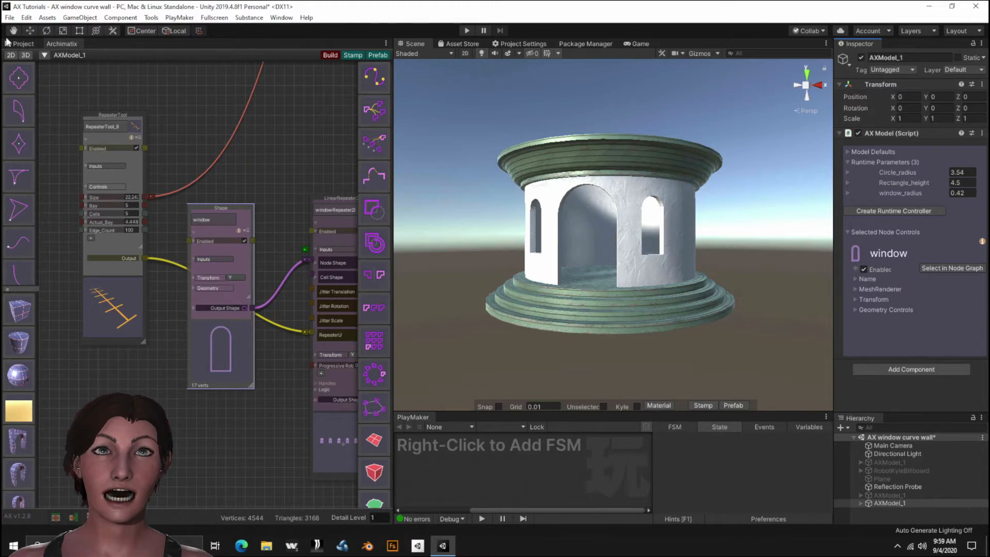
Step: Show the contents of the Tutorials asset folder and clear the window node selection
left_click(20, 43)
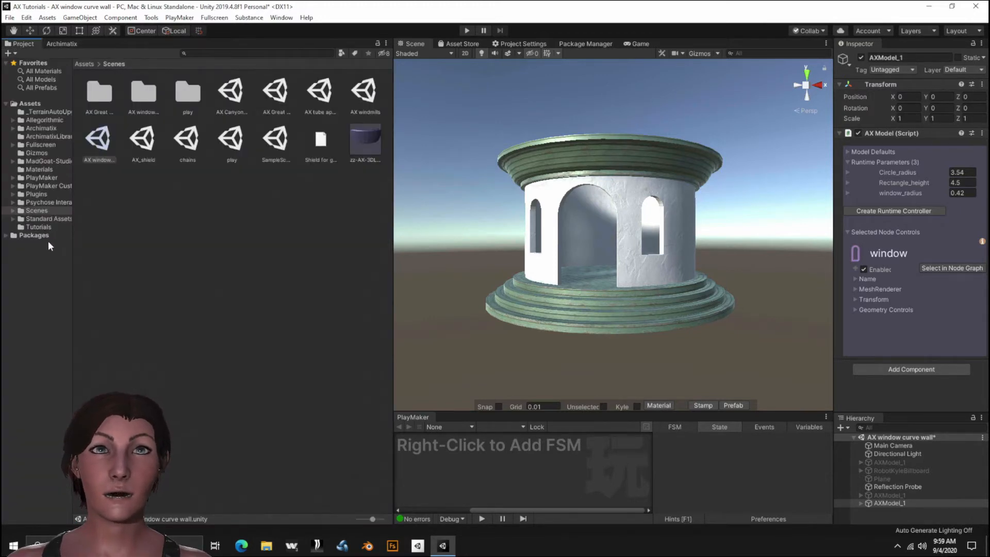
left_click(43, 227)
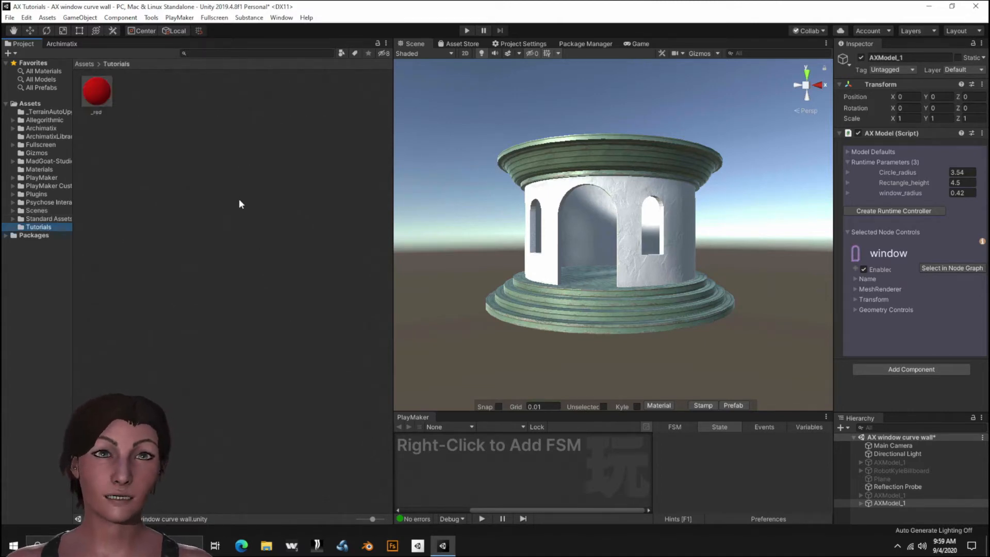
left_click(759, 346)
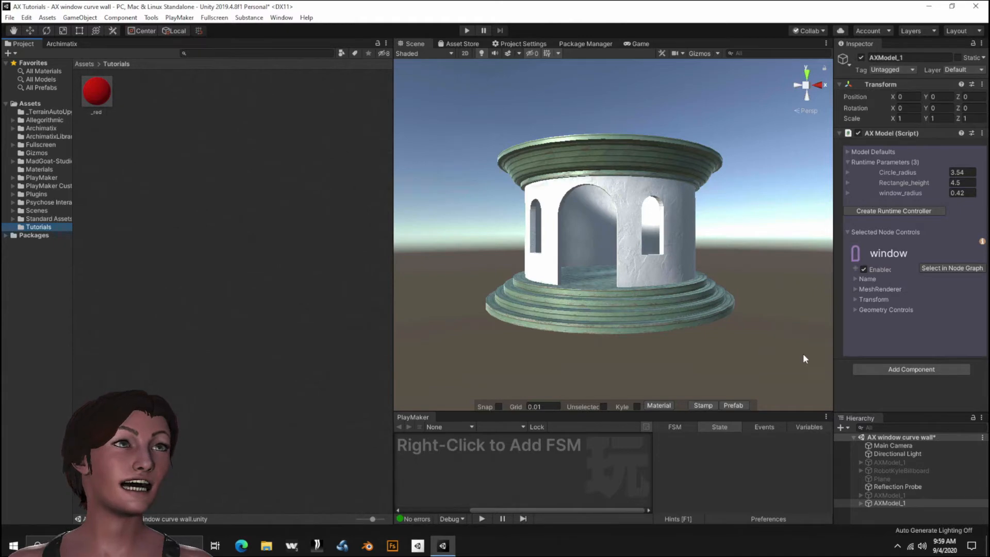
left_click(857, 162)
left_click(857, 162)
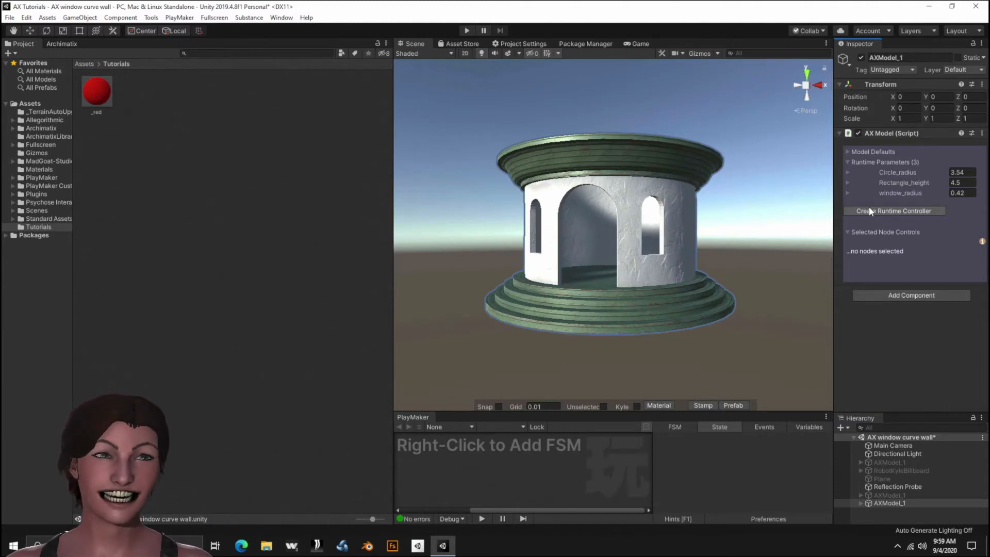
Step: Start creating a runtime controller for AXModel_1 and name its file roundhouseRuntimeController
left_click(896, 211)
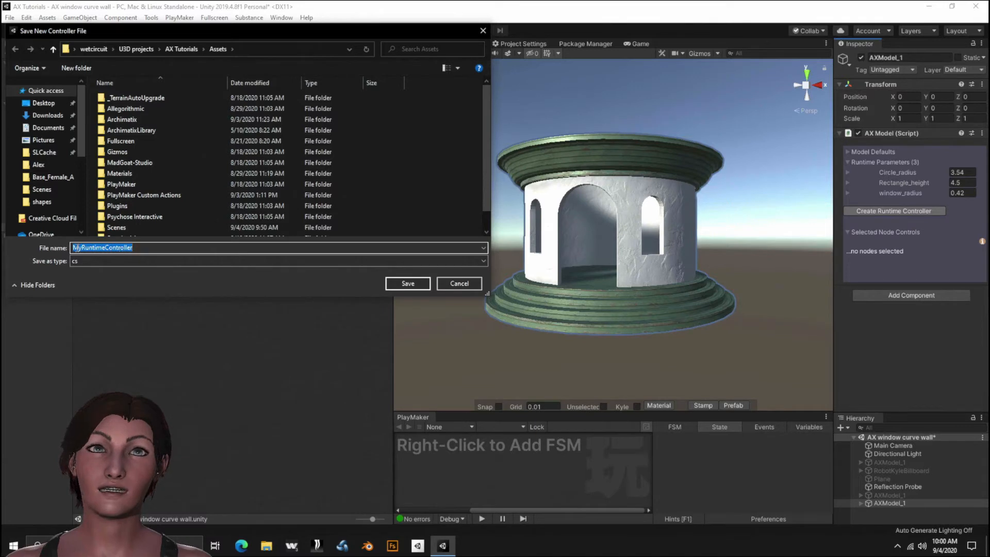
left_click(82, 248)
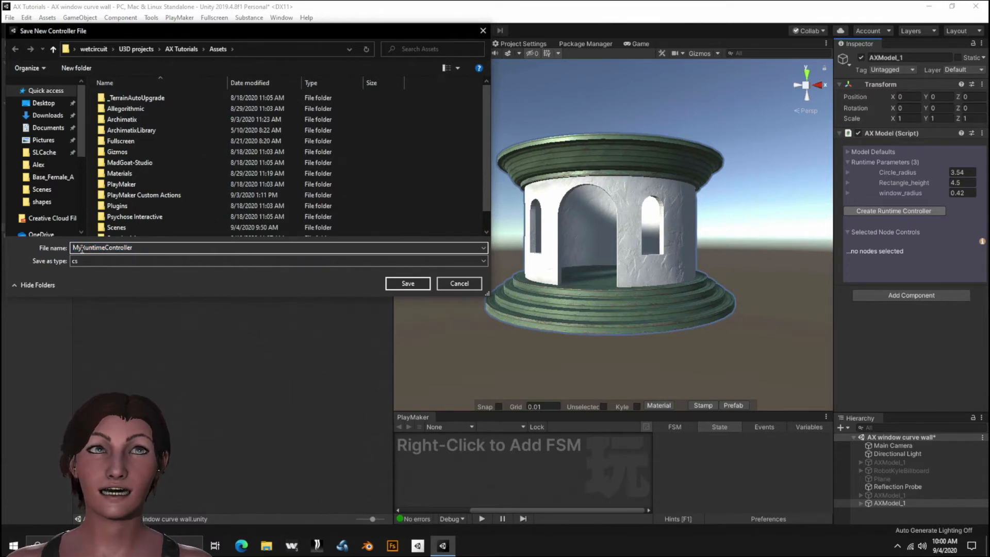
key("BackSpace")
key("BackSpace")
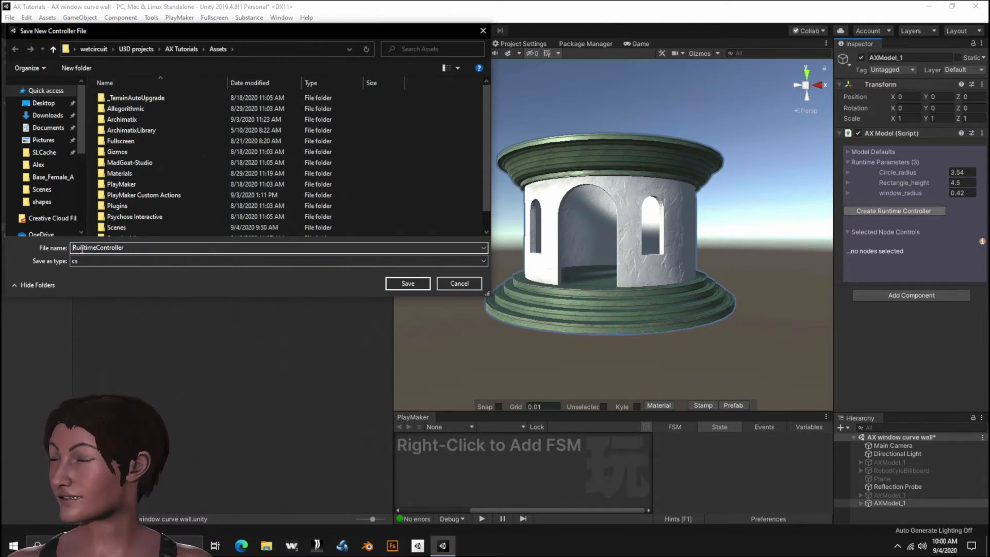
type("ro")
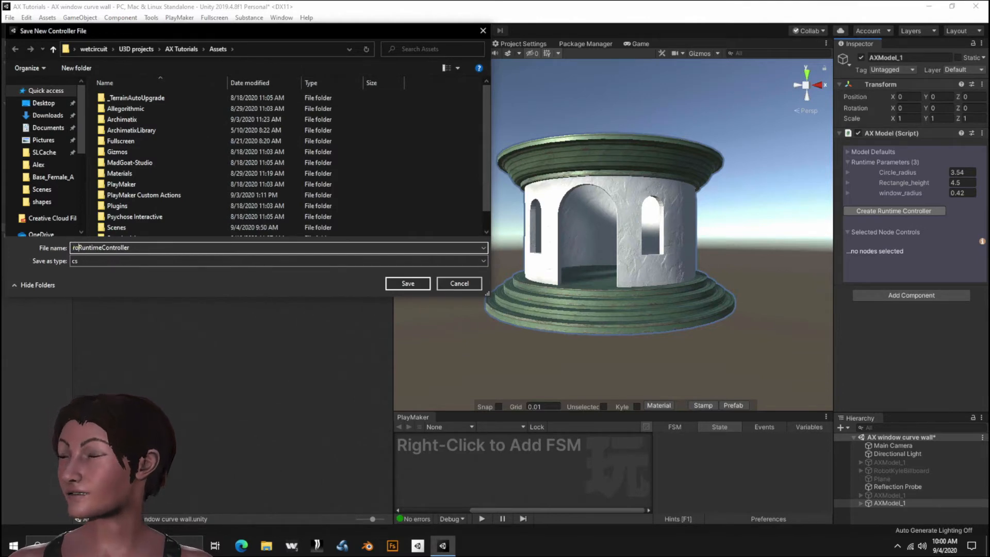
type("u")
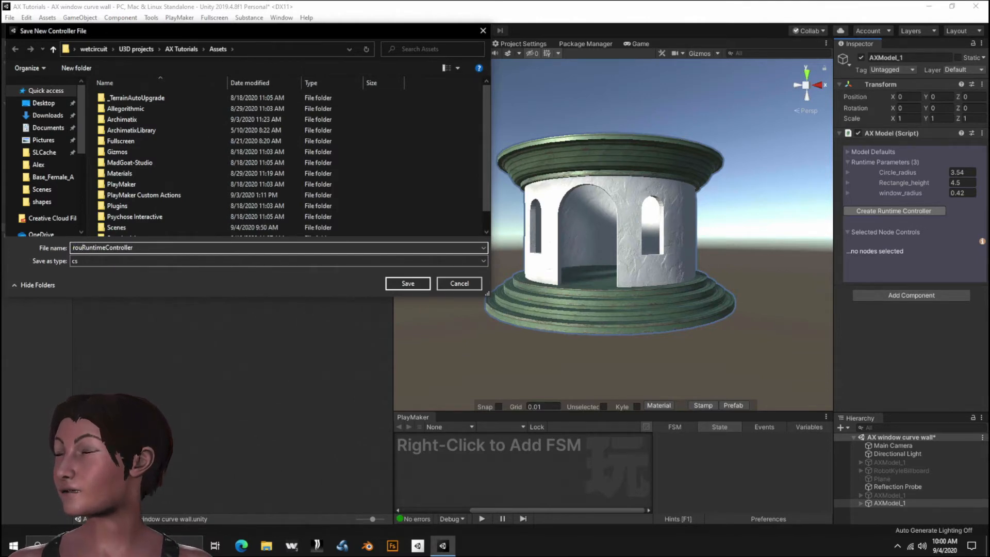
type("nd")
type("use")
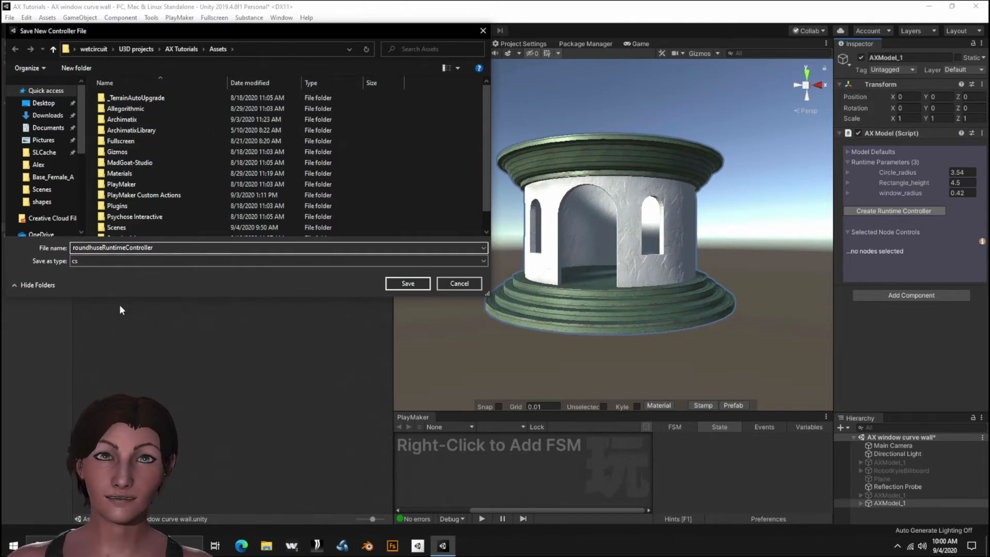
key("Left")
key("Left")
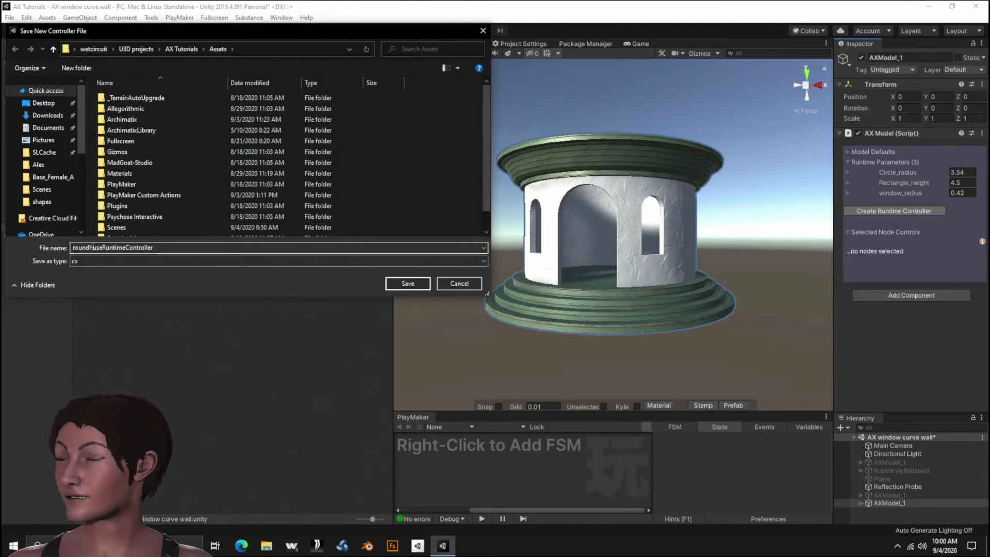
type("o")
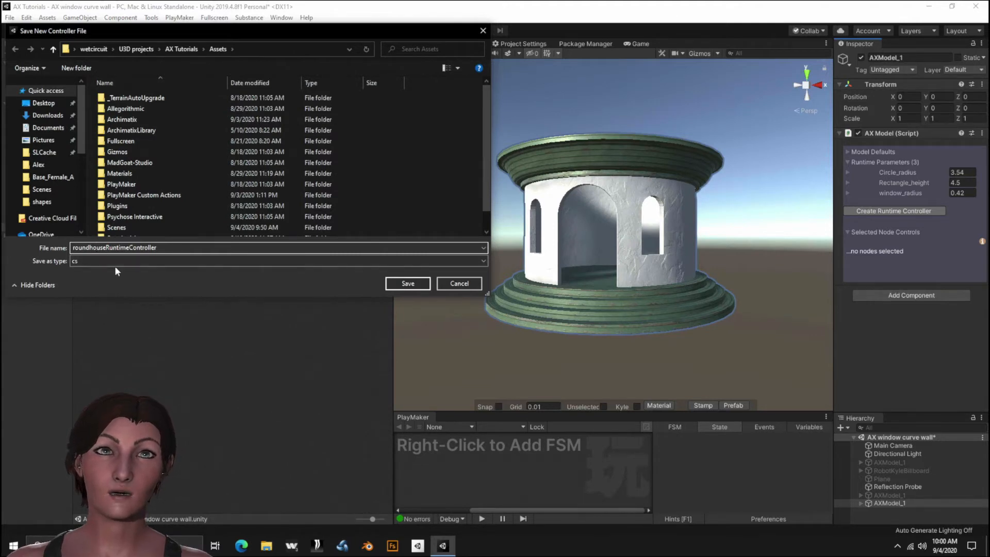
Step: Save the controller script in the Tutorials folder and accept the script reload
scroll(143, 185, "down", 1)
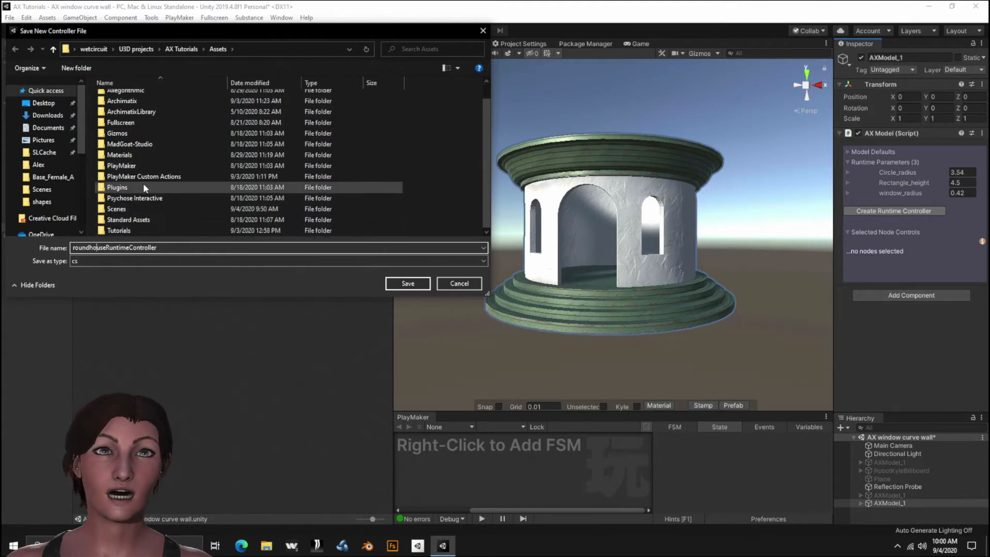
double_click(116, 230)
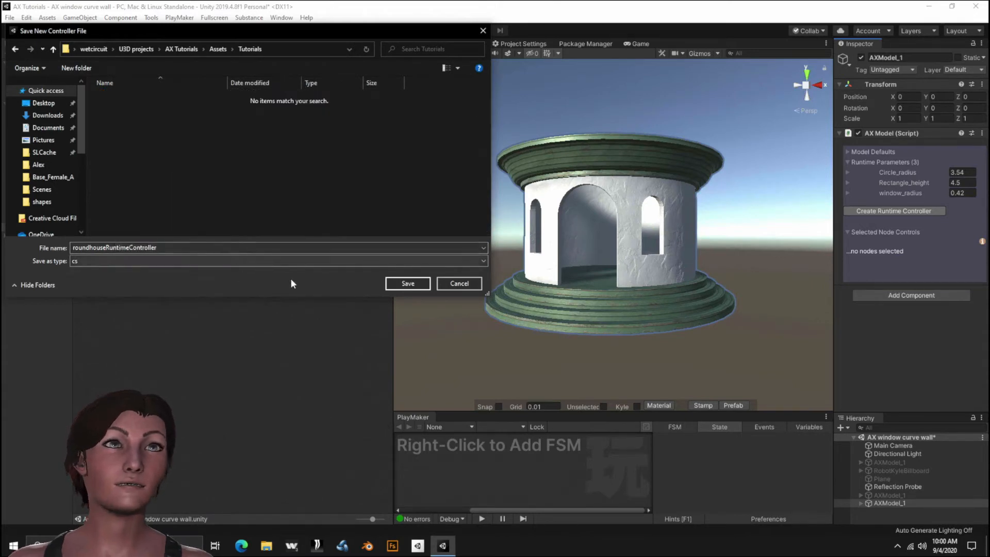
left_click(422, 282)
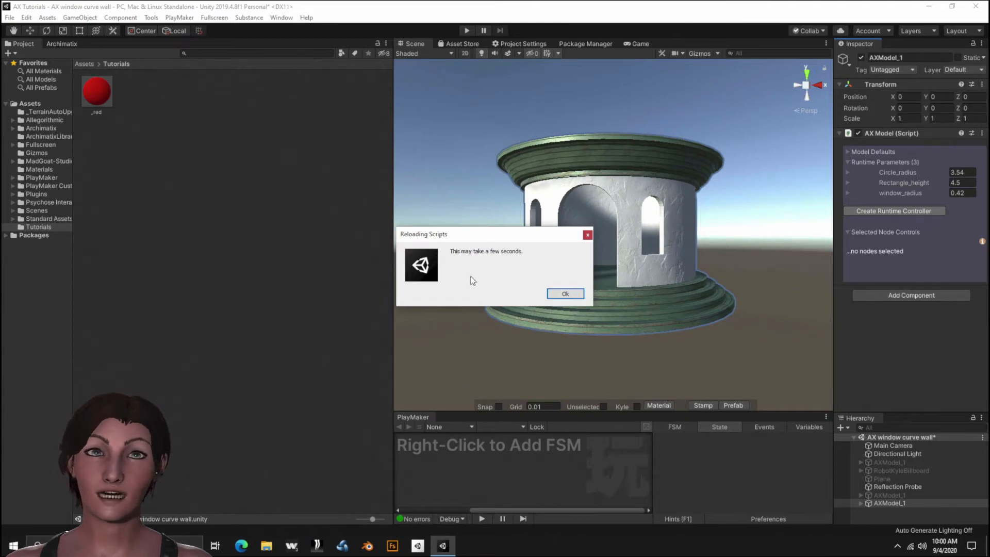
left_click(557, 292)
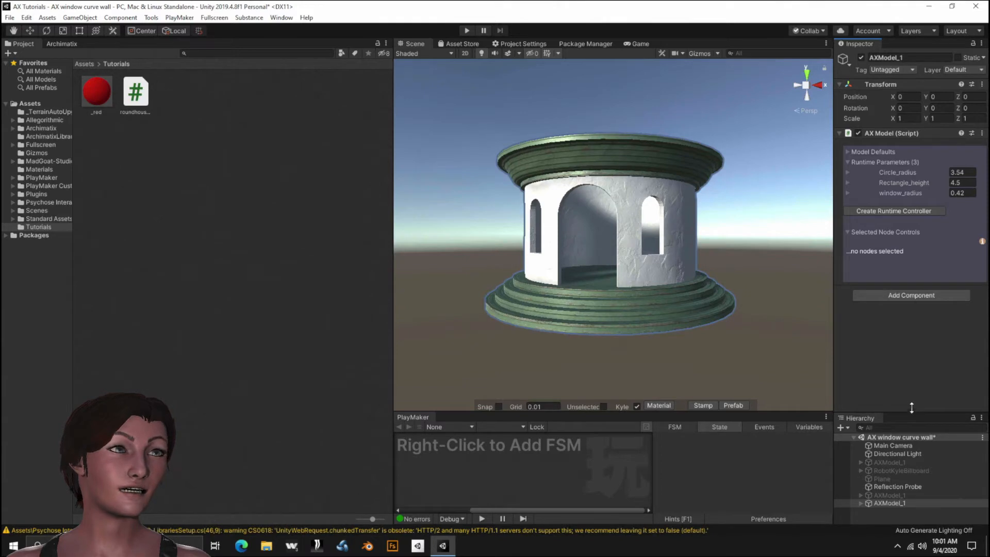
Step: Attach the roundhouseRuntimeController script to the runtimeController object under AXModel_1 and assign AXModel_1 as its Model
left_click_drag(912, 411, 909, 281)
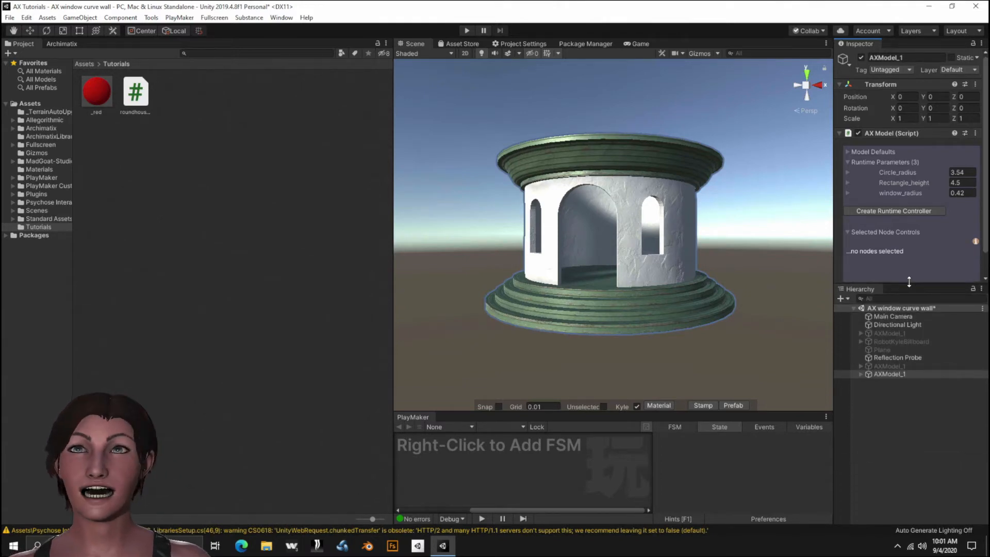
left_click(859, 374)
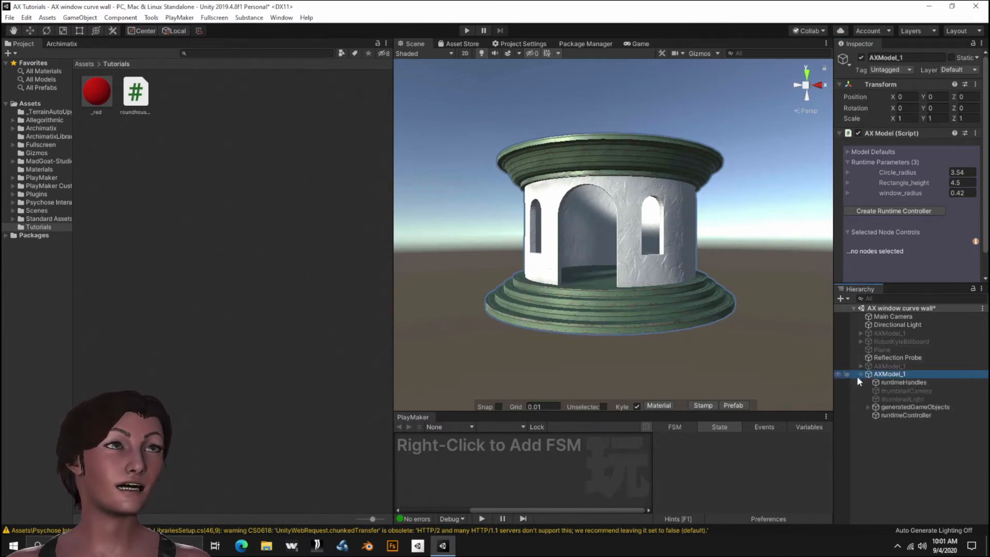
left_click(894, 416)
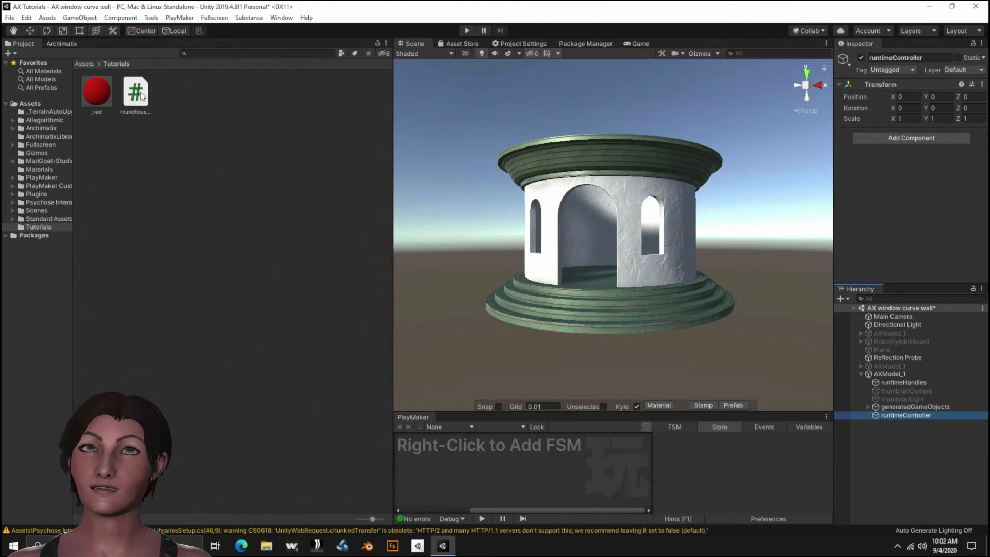
left_click_drag(137, 99, 890, 417)
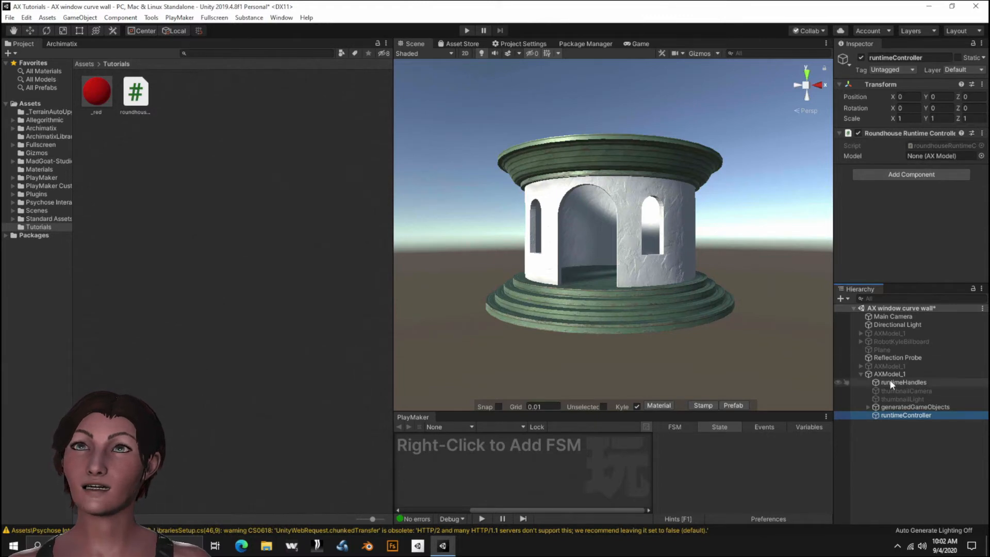
left_click(928, 175)
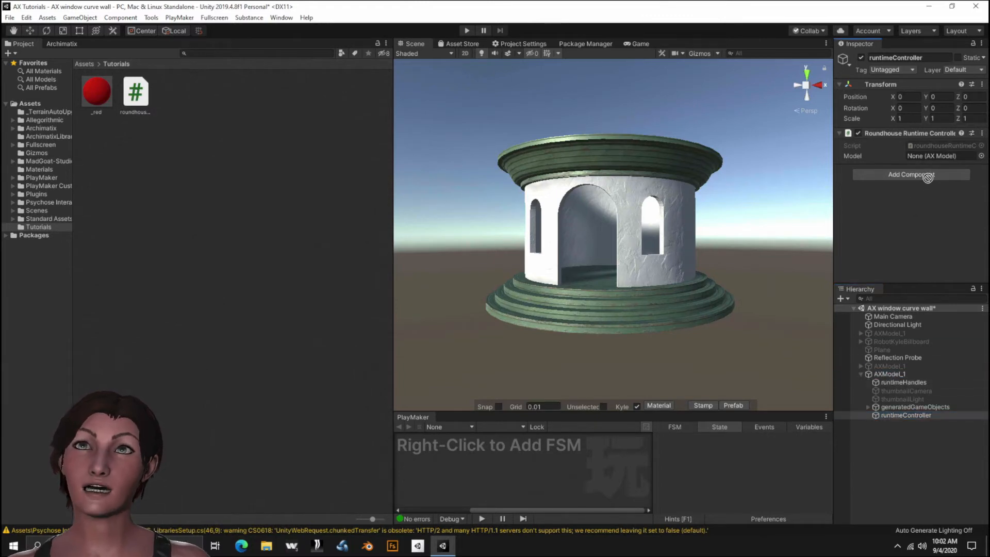
left_click_drag(928, 177, 939, 154)
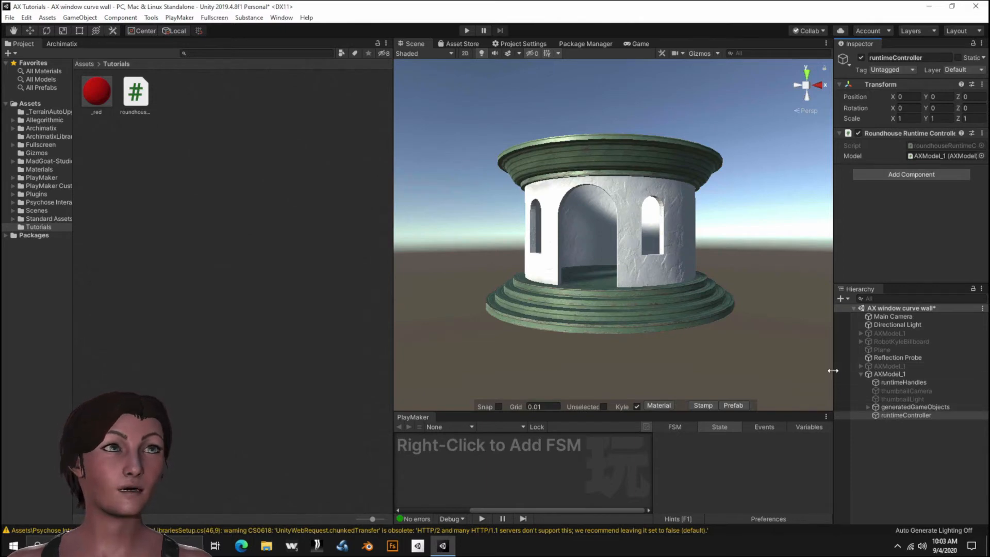
Step: Add a UI Slider to the scene with nothing else selected
left_click(886, 448)
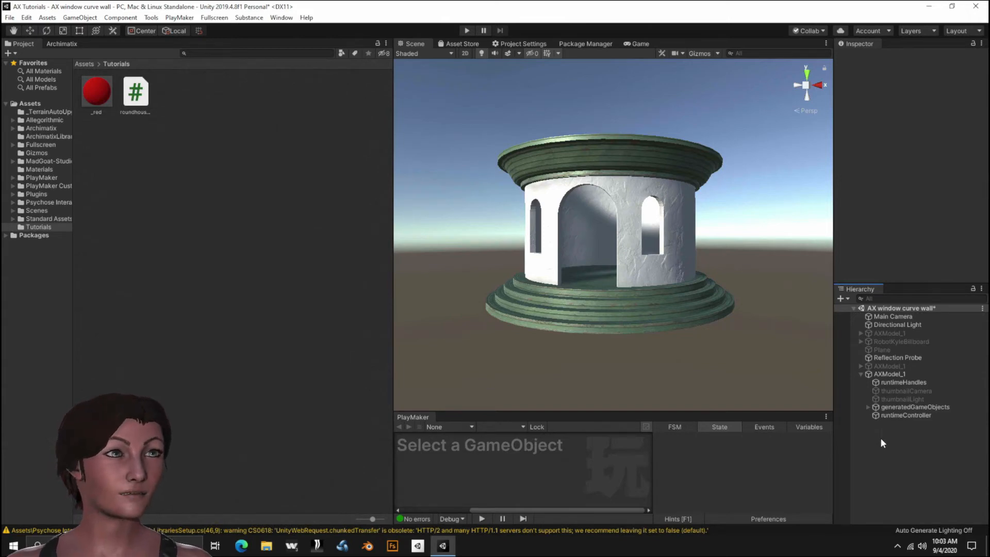
right_click(880, 438)
mouse_move(906, 420)
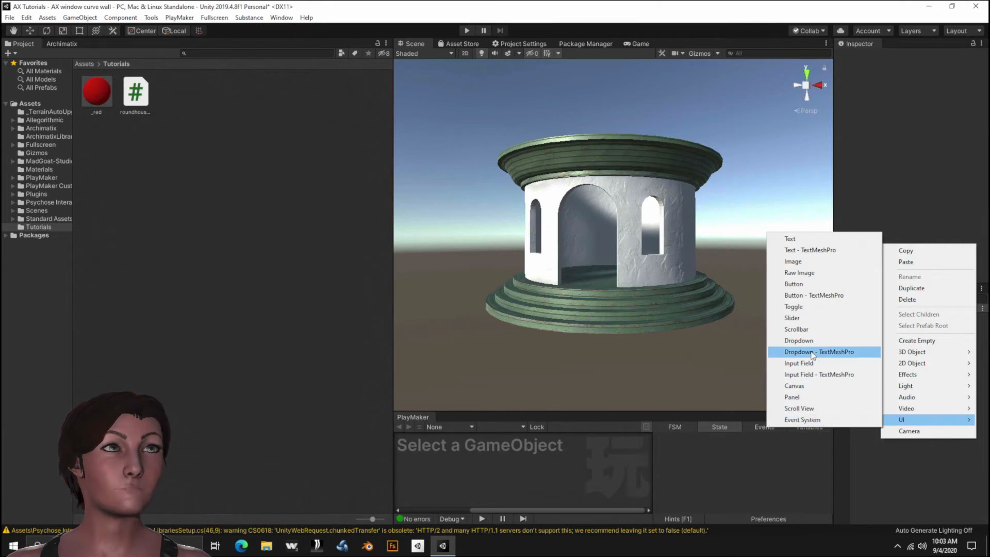
left_click(802, 319)
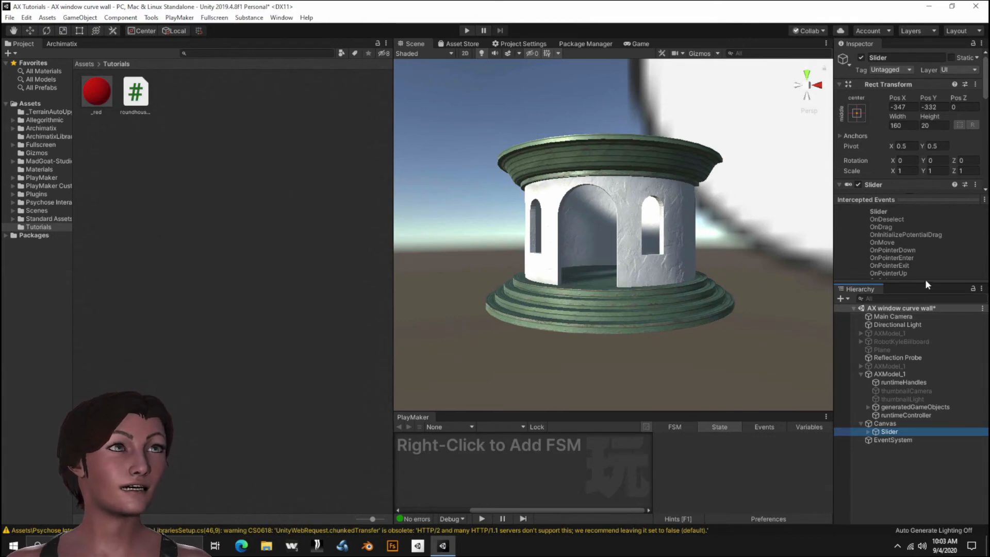
Step: Dock the Hierarchy with the Project and Archimatix panels, leaving full height for the Inspector
left_click_drag(929, 286, 922, 456)
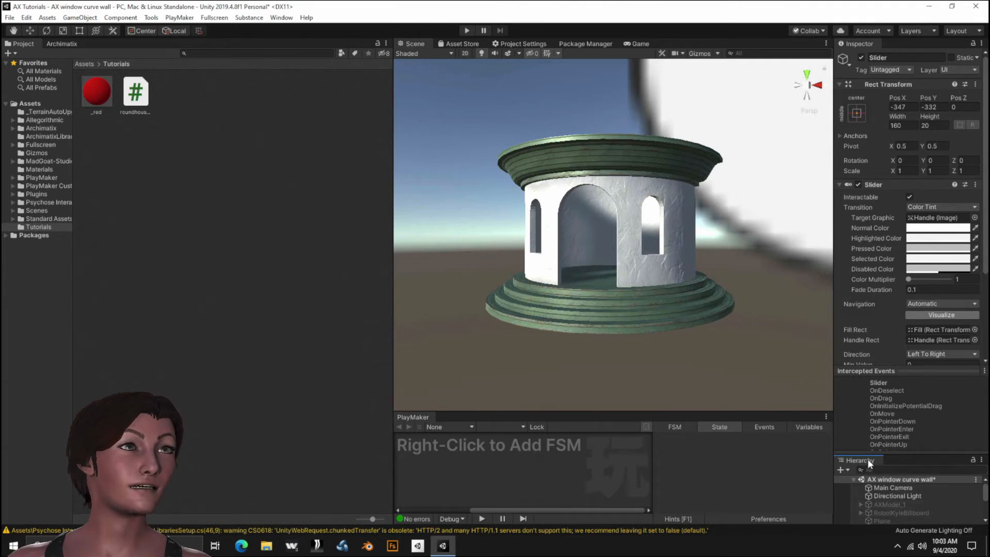
left_click_drag(868, 457, 87, 138)
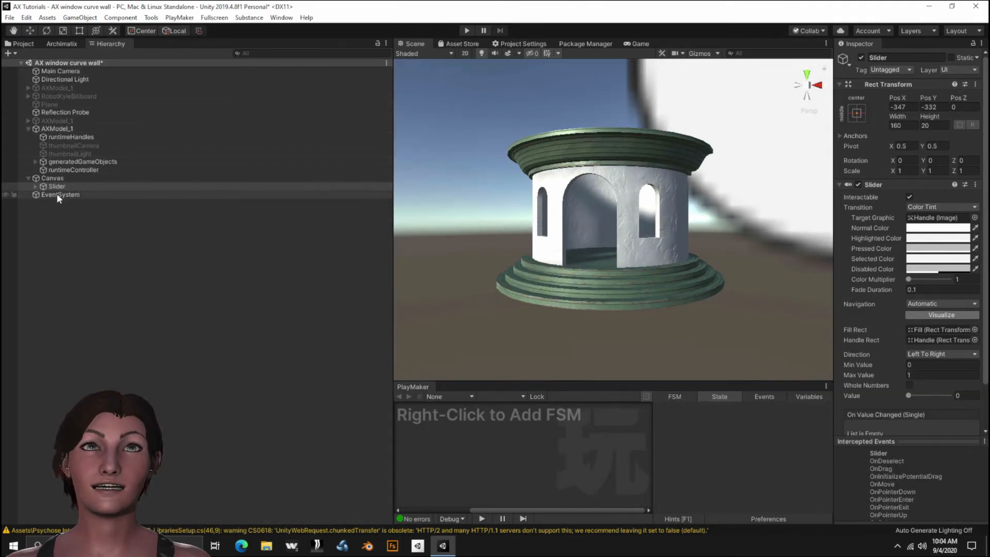
Step: Select the Canvas and set the Game view's aspect ratio to 16:10
left_click(53, 178)
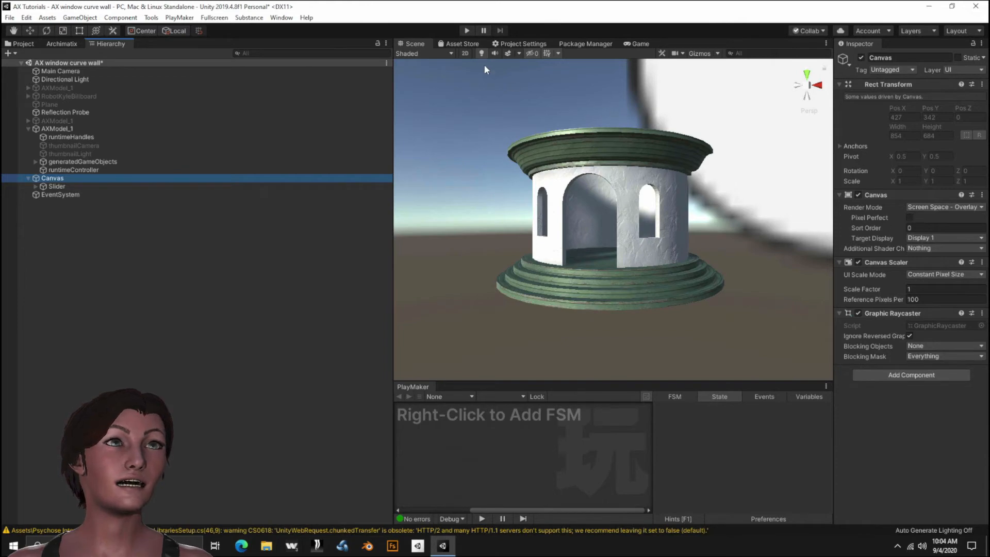
left_click(638, 44)
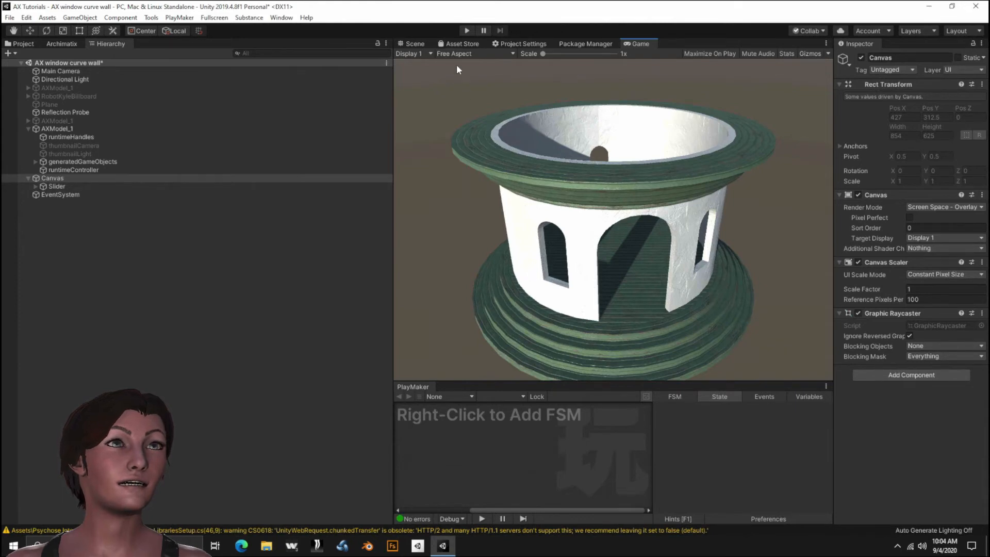
left_click(465, 50)
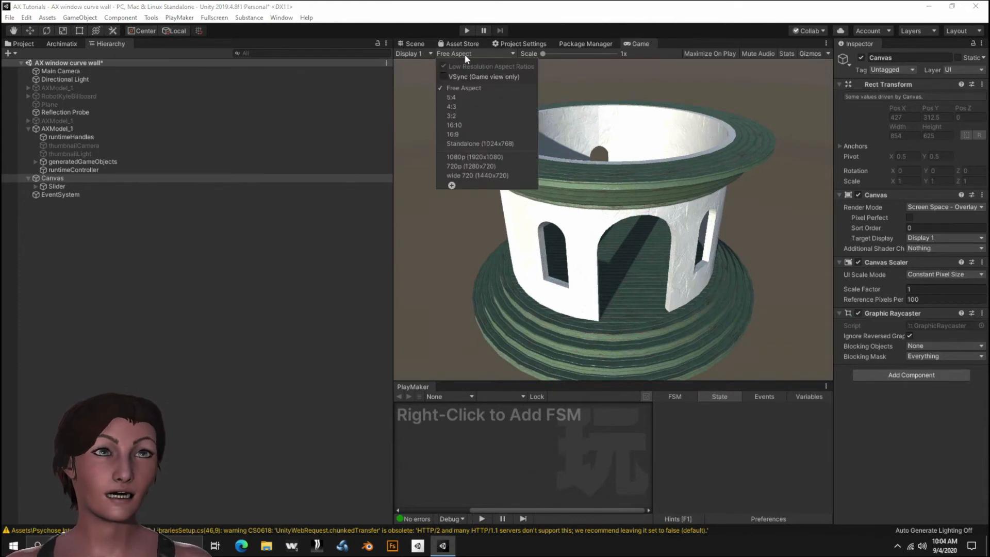
left_click(453, 125)
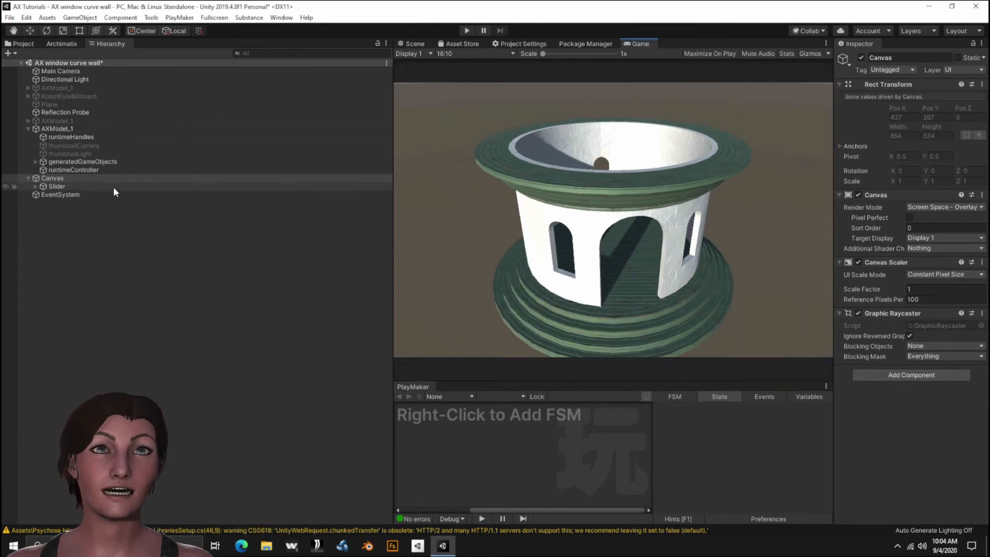
Step: Add an On Value Changed event to the Slider that targets runtimeController and drives roundhouseRuntimeController's dynamic float Circle_radius
left_click(55, 178)
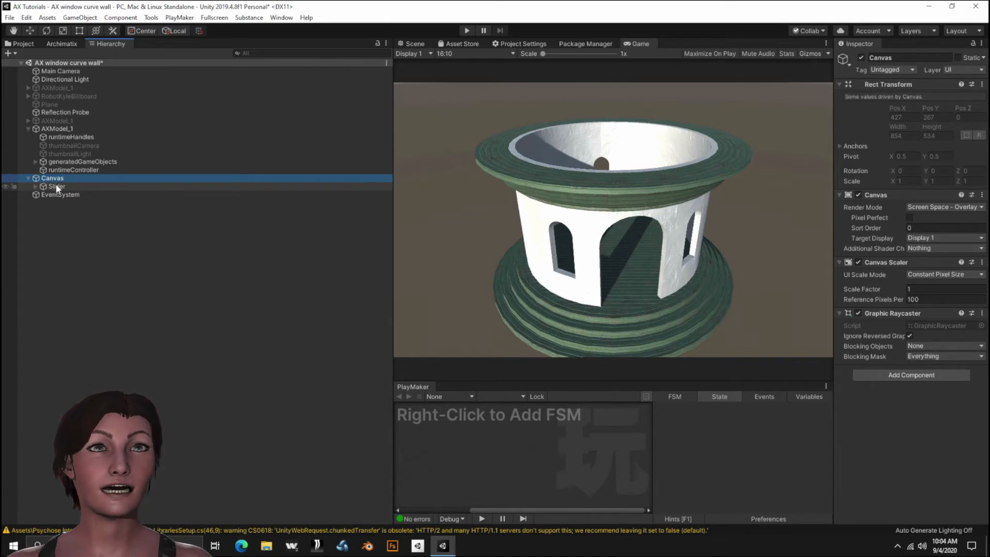
left_click(56, 186)
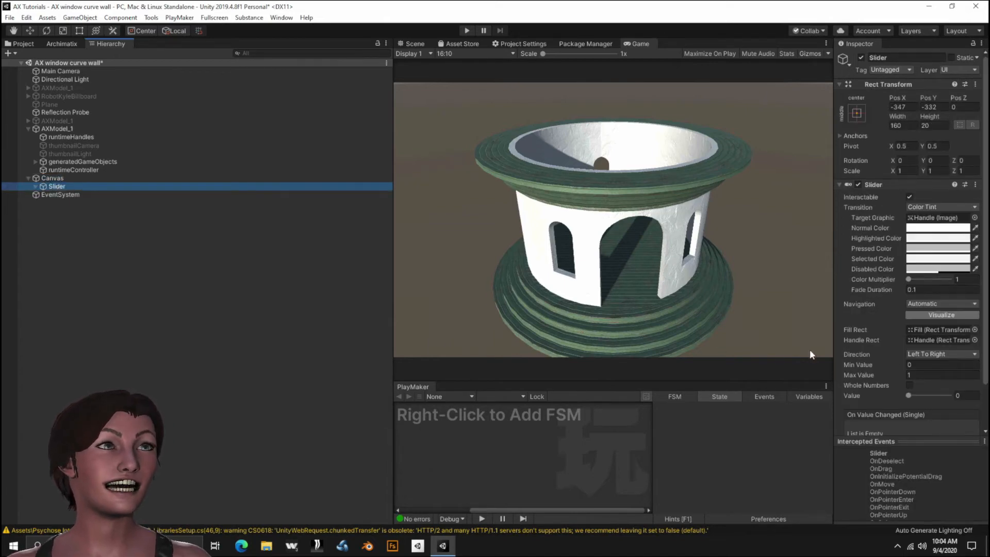
scroll(923, 328, "down", 2)
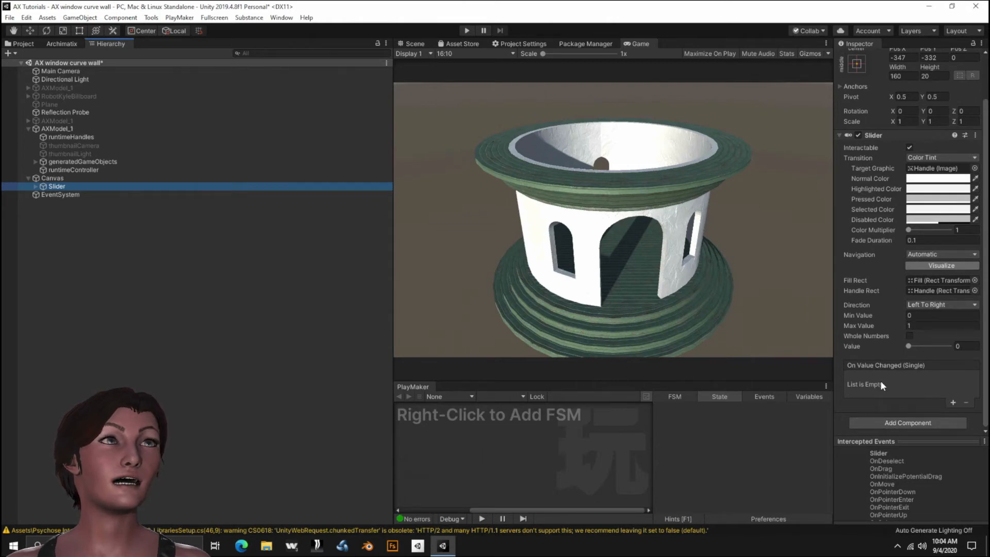
left_click(953, 403)
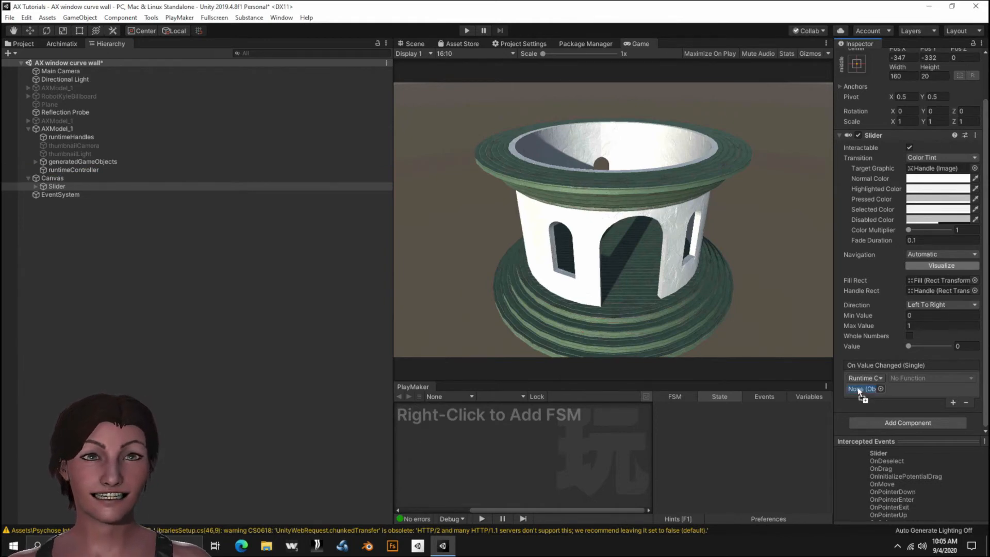
left_click_drag(858, 388, 858, 387)
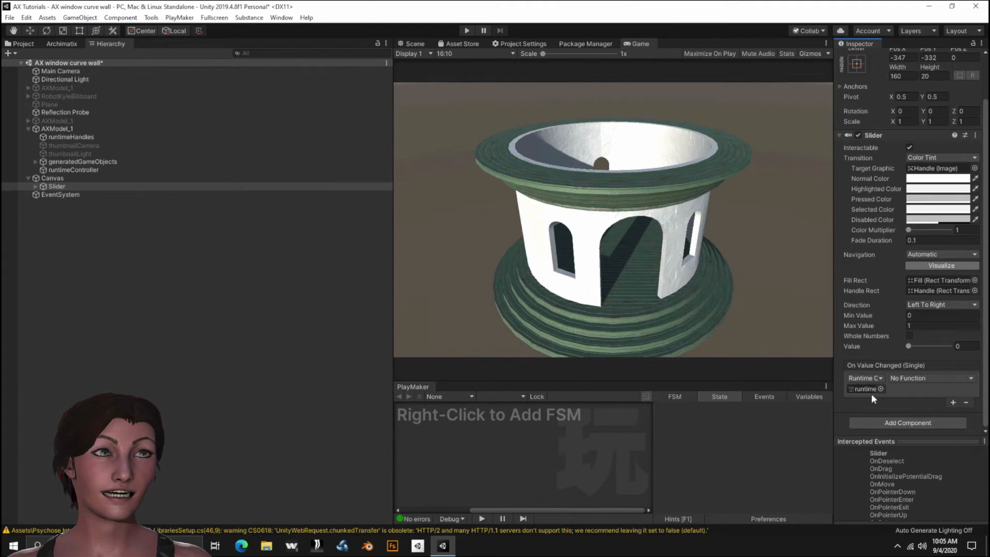
left_click(937, 378)
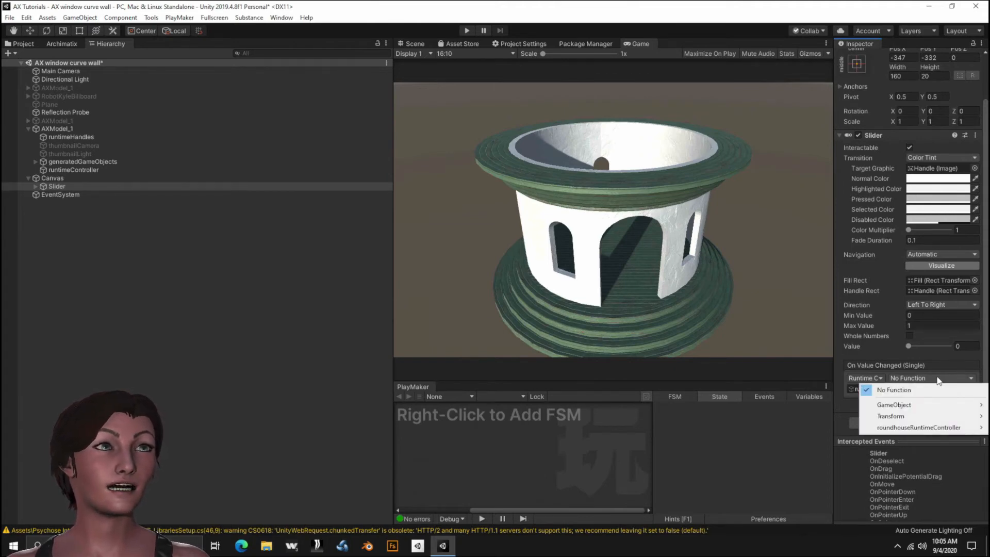
mouse_move(919, 432)
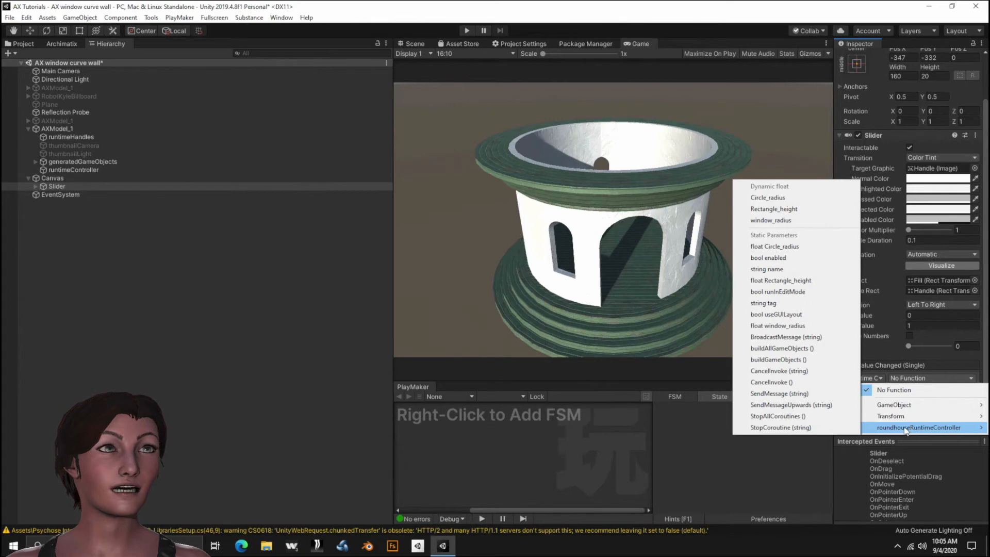
left_click(788, 201)
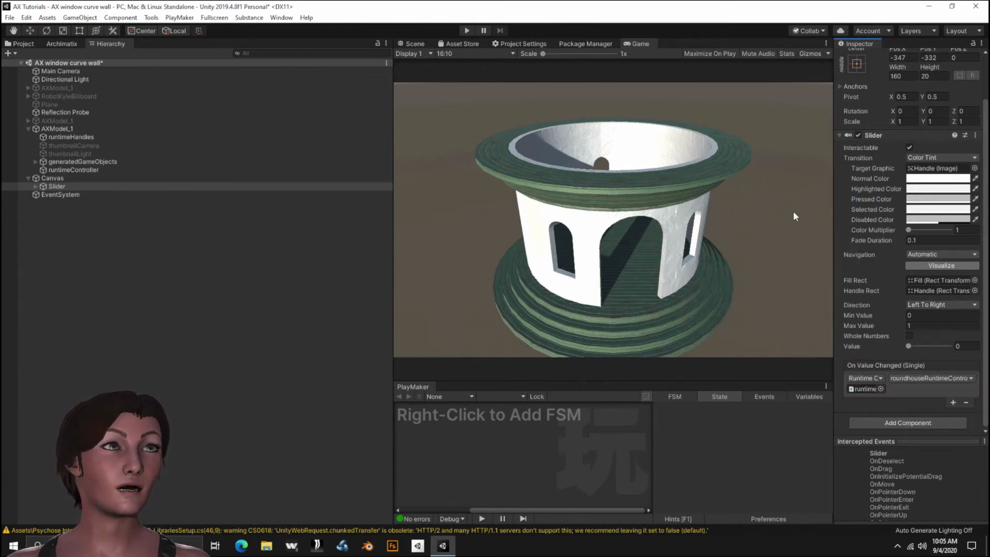
Step: Try to set the Slider's Min Value to 2.5
left_click(923, 316)
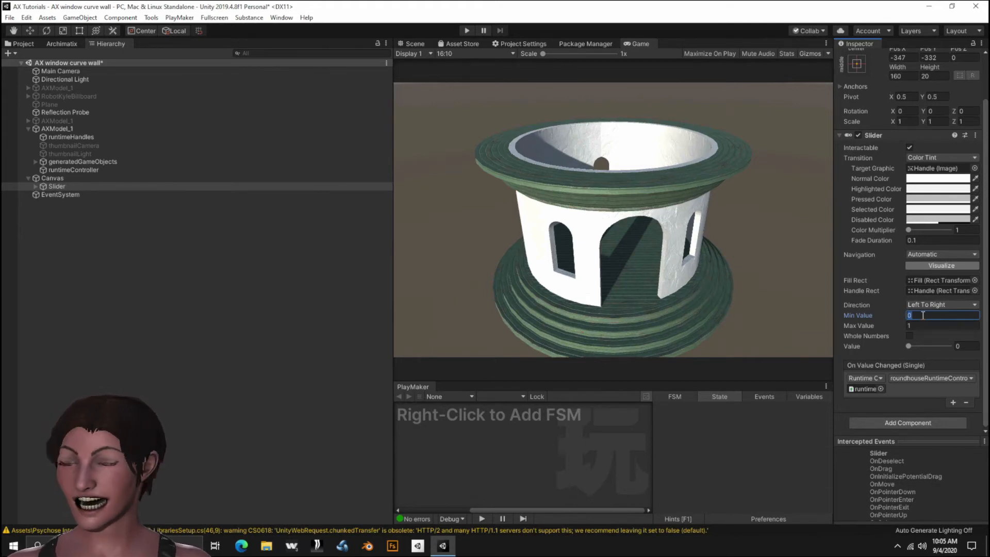
type("2.5")
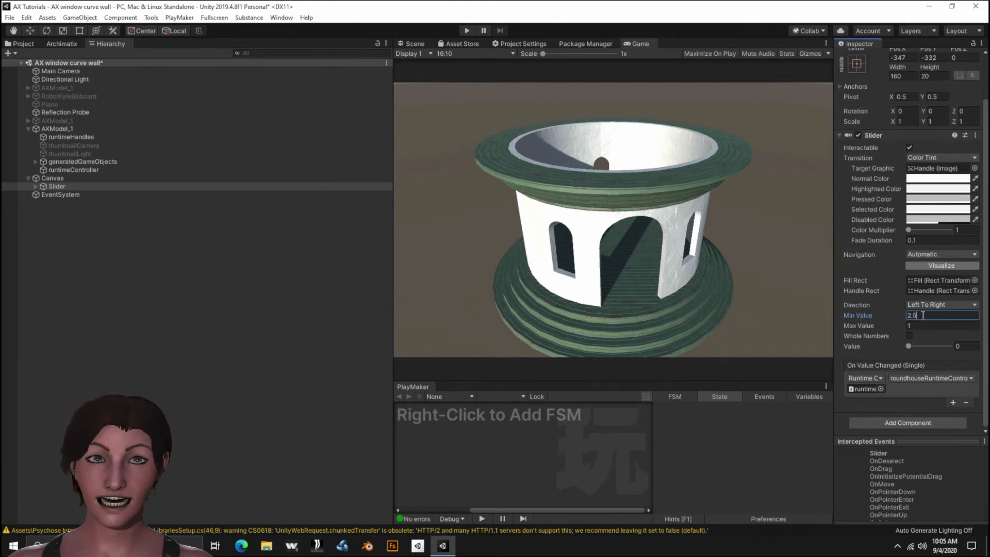
key("Return")
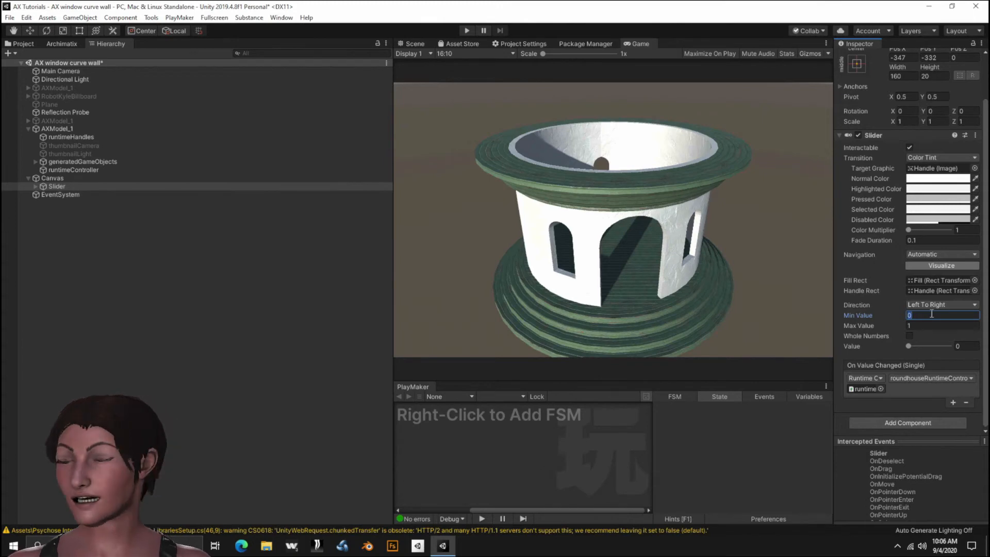
Step: Set the Slider's Max Value to 8 and its Min Value to 3
key("Tab")
type("5")
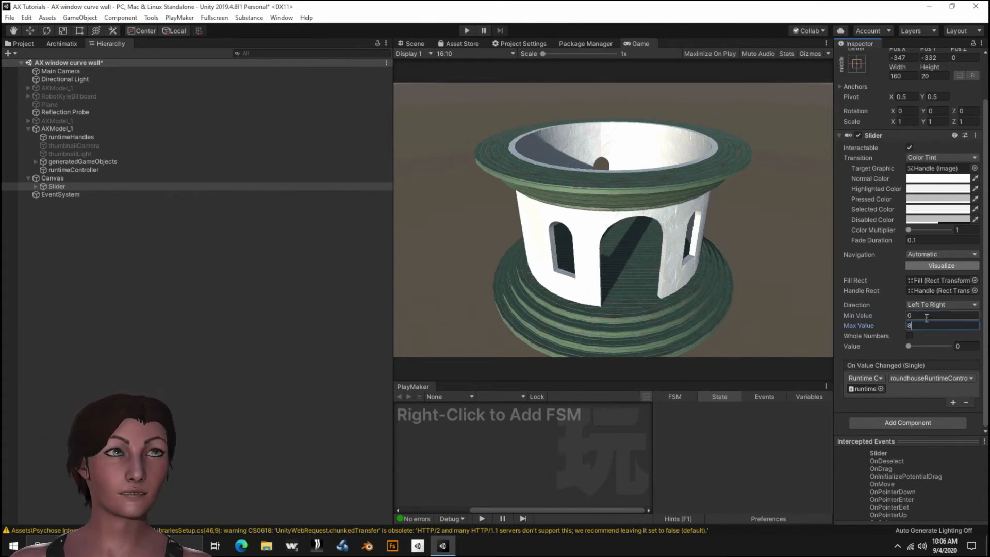
left_click(921, 314)
type("3")
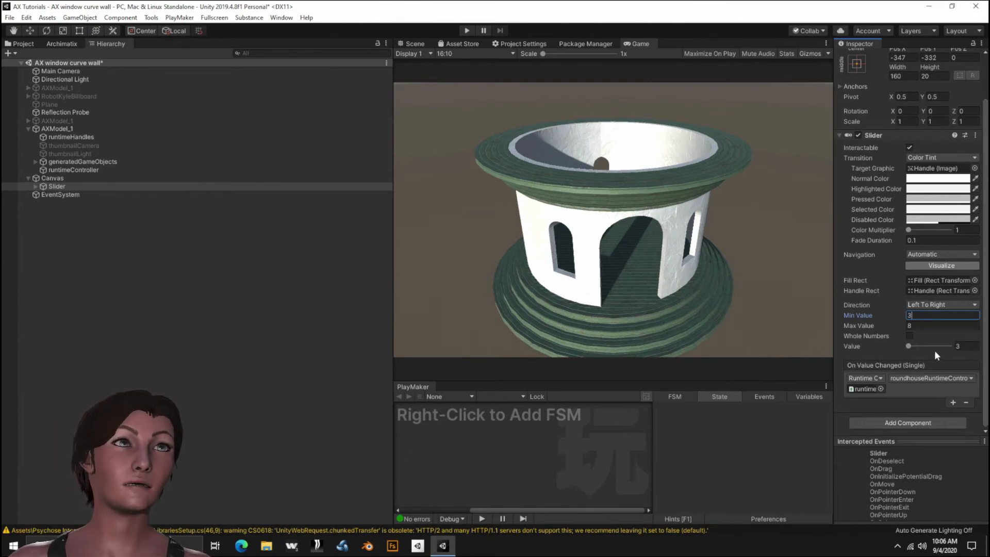
left_click(722, 172)
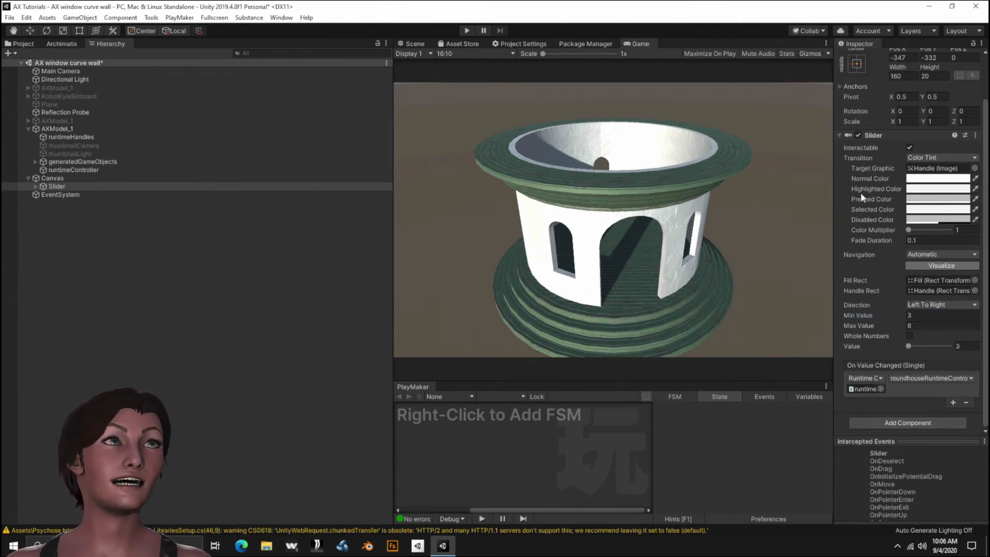
Step: Anchor the Slider to the top right of the Canvas
left_click(857, 63)
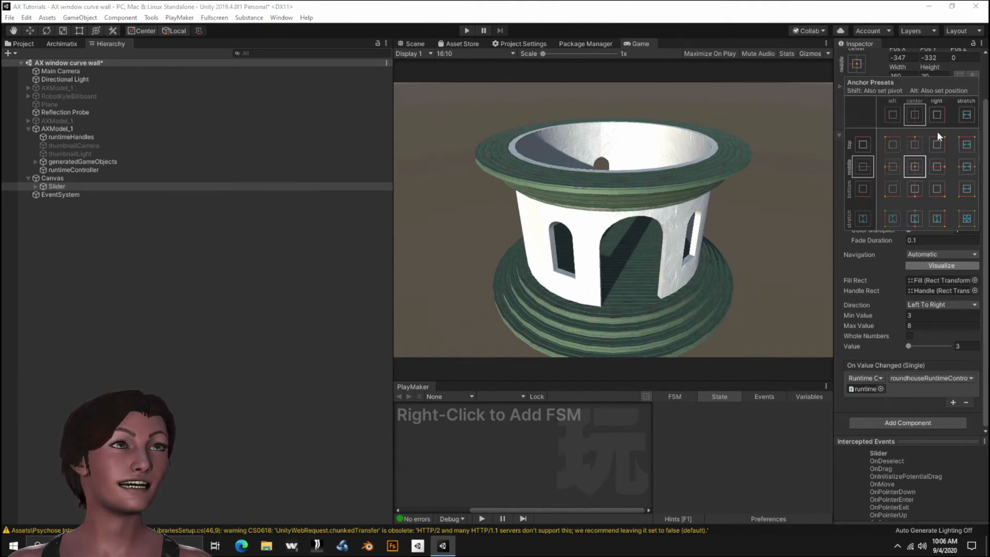
left_click(936, 145)
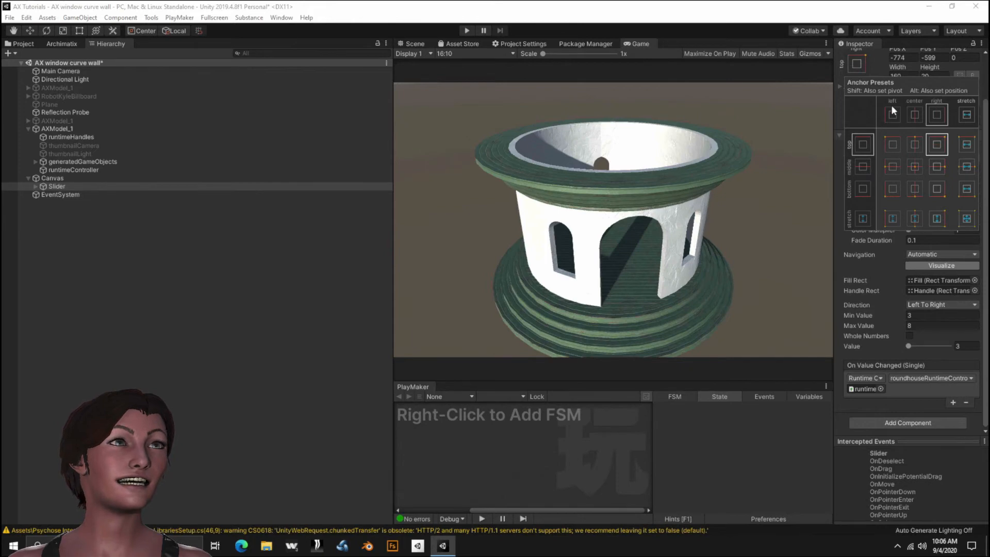
left_click(858, 63)
Step: Zero the Slider's X and Y positions, and shift it to about X -95.85 and Y -35.77 so it sits inside the Game view
scroll(903, 76, "up", 3)
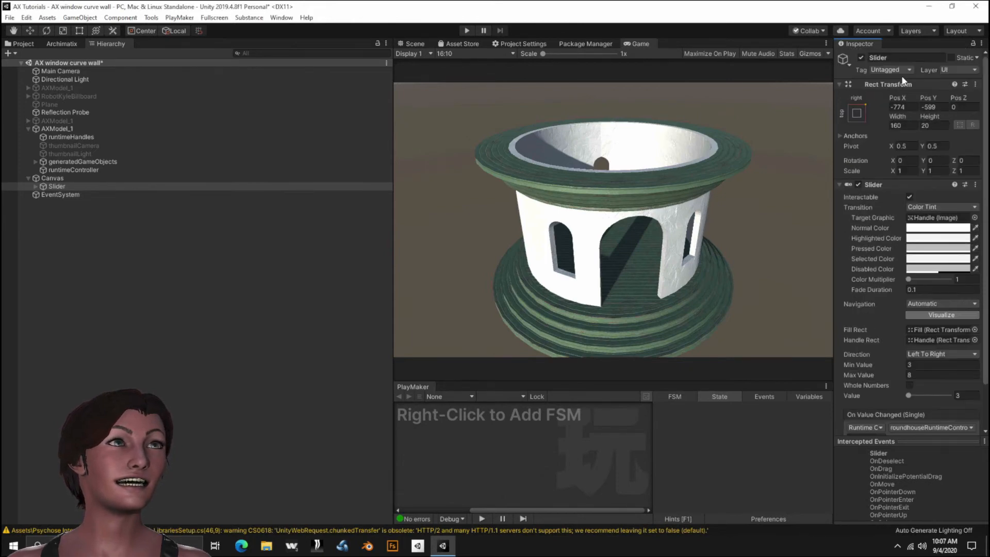
left_click(915, 108)
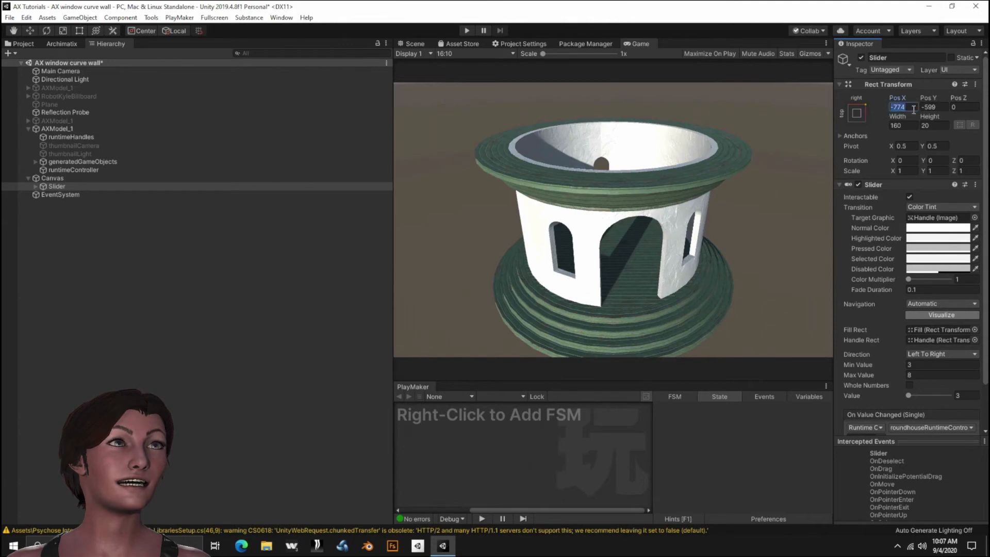
type("0")
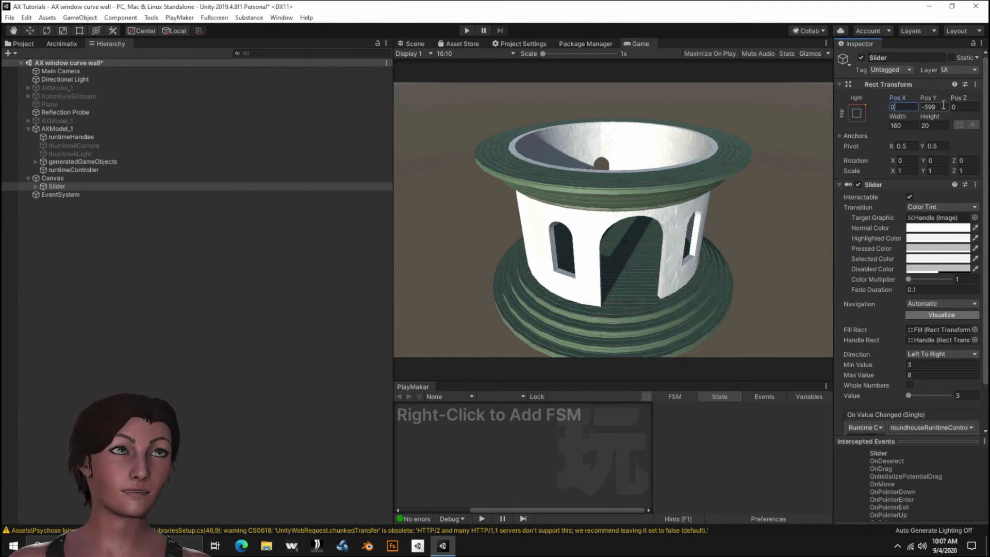
left_click(945, 106)
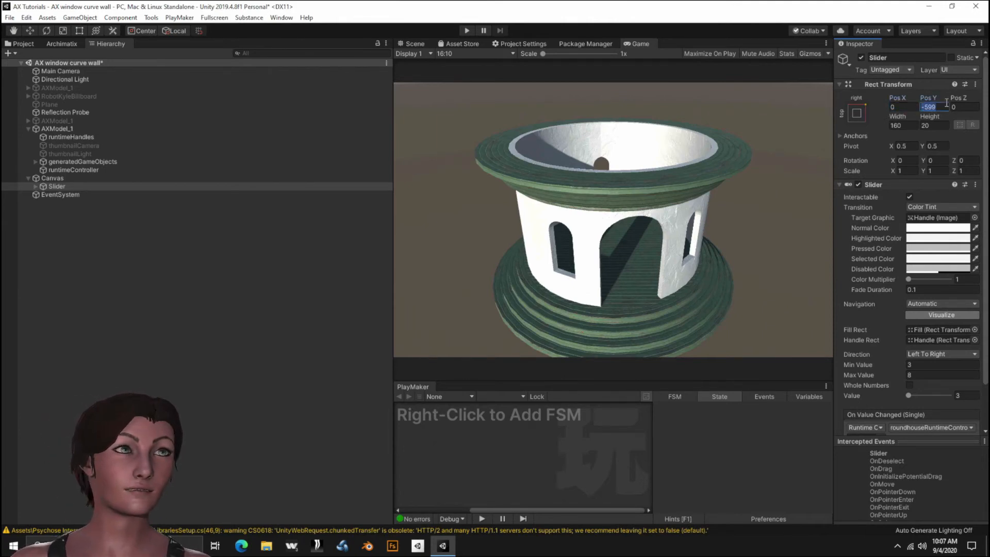
type("0")
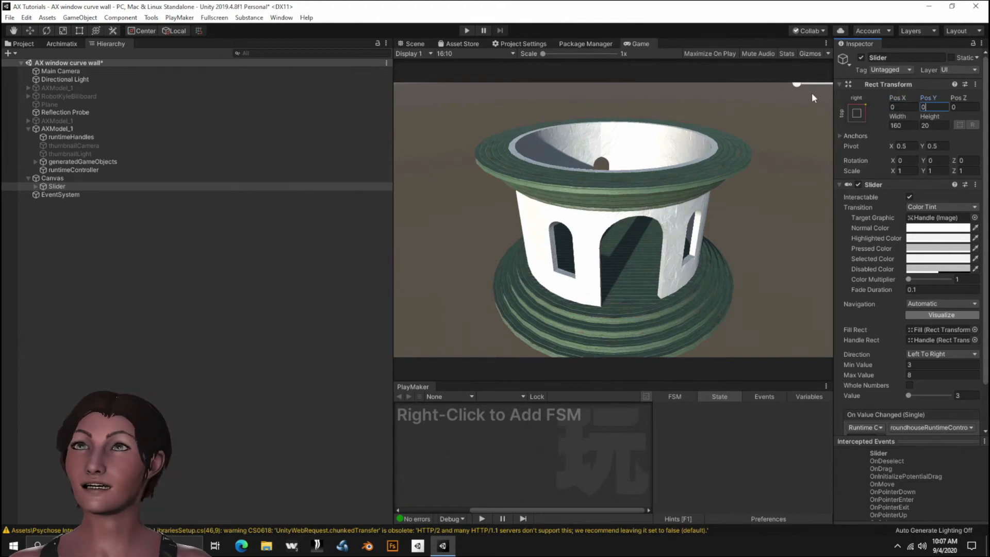
left_click_drag(927, 95, 319, 179)
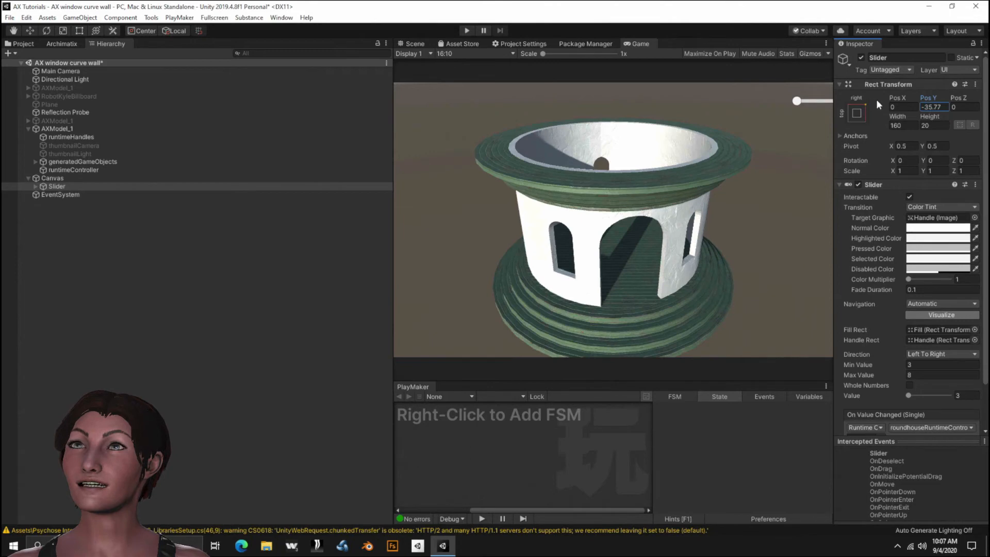
left_click_drag(896, 98, 251, 150)
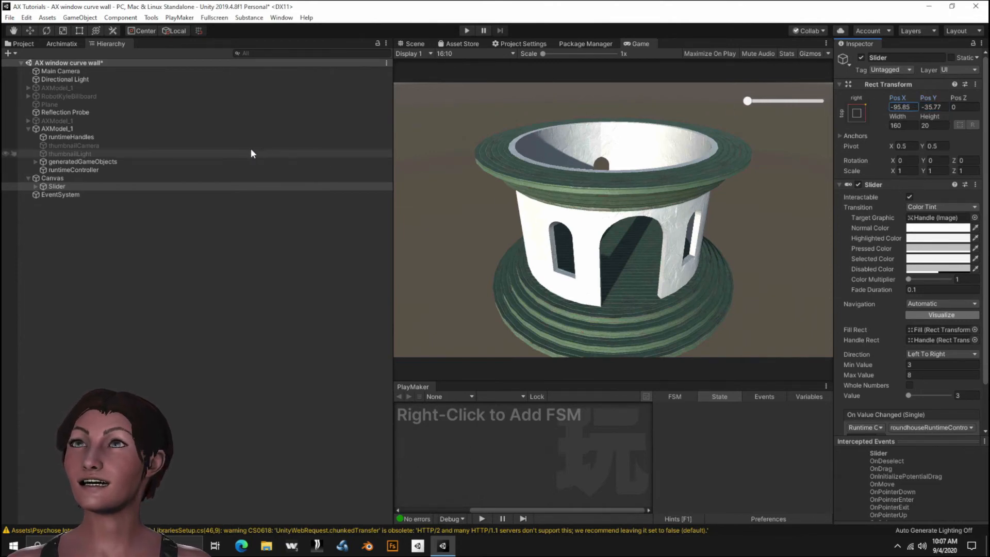
Step: Run the scene, test the rotunda's radius with the on-screen slider up to about 4.75, and stop playing
left_click(468, 31)
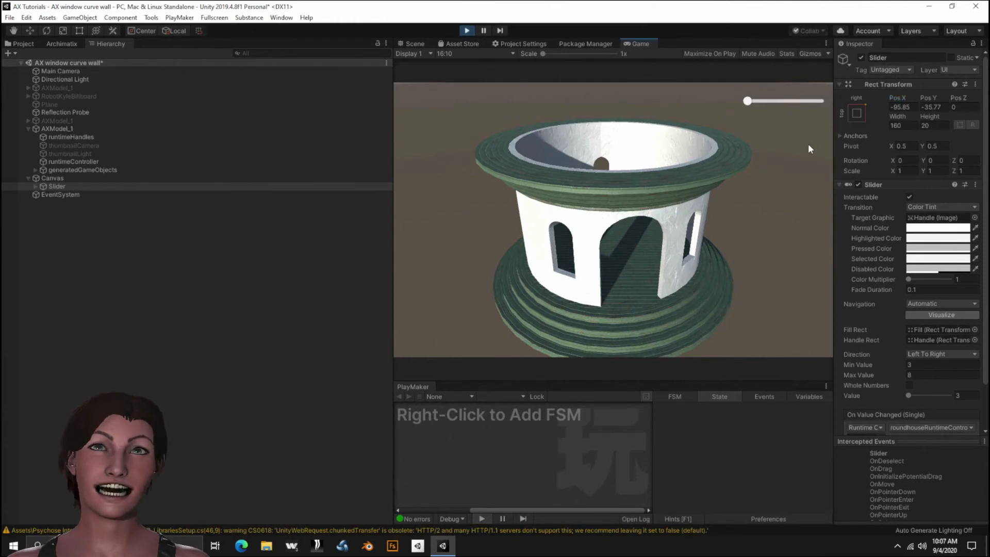
mouse_move(753, 103)
left_mouse_down()
mouse_move(810, 101)
mouse_move(763, 102)
mouse_move(800, 101)
mouse_move(772, 102)
left_mouse_up()
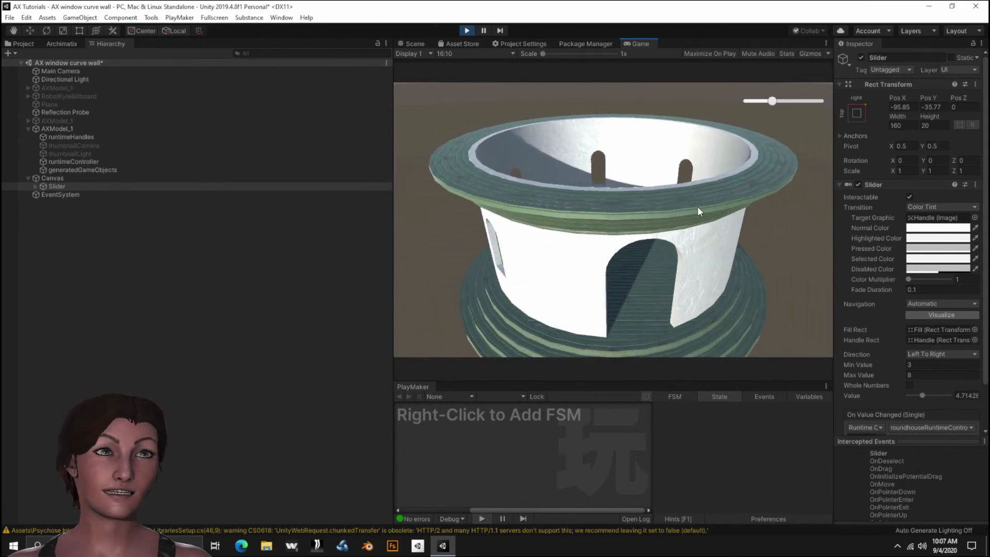
mouse_move(766, 102)
left_mouse_down()
mouse_move(792, 101)
mouse_move(773, 102)
left_mouse_up()
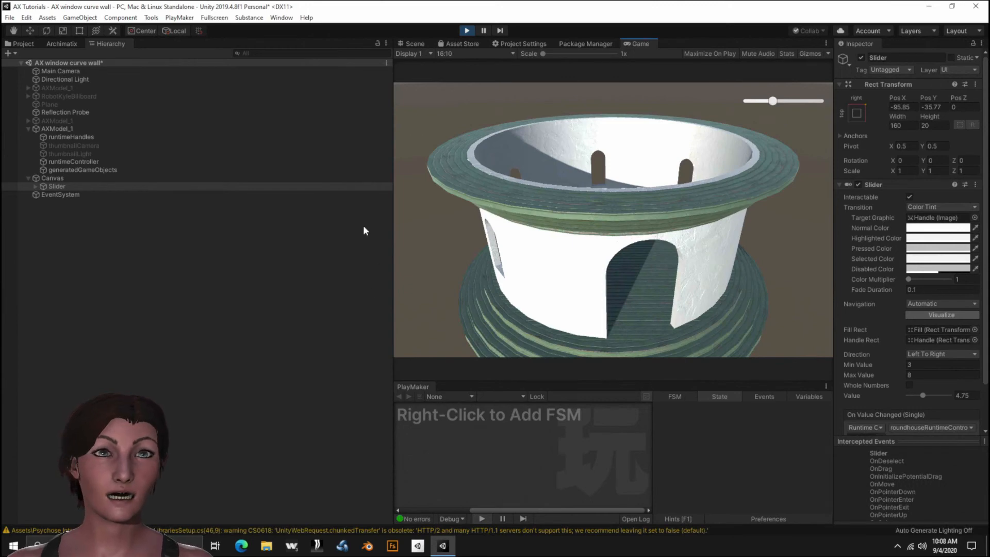
left_click(467, 30)
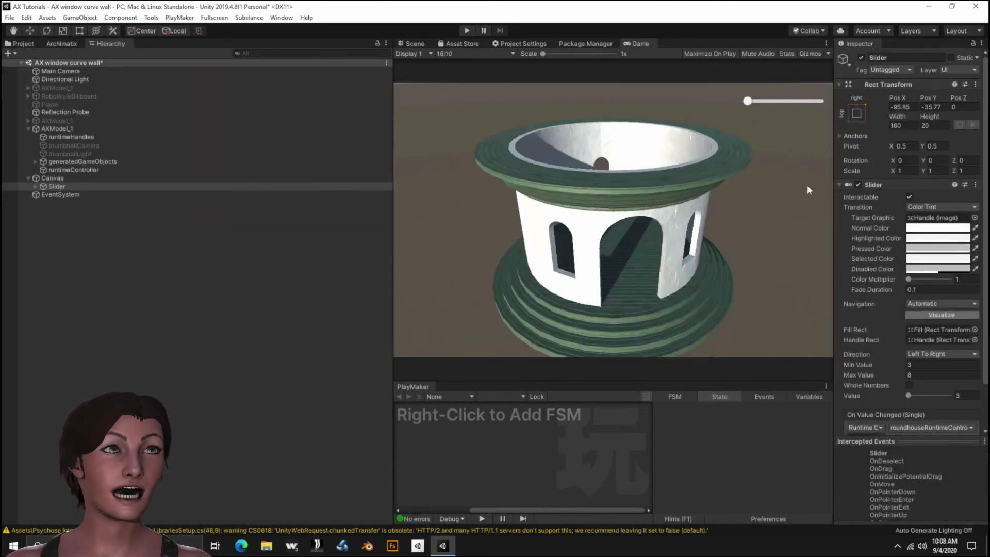
Step: Deactivate the Slider object and create an empty GameObject at the root of the scene
left_click(861, 57)
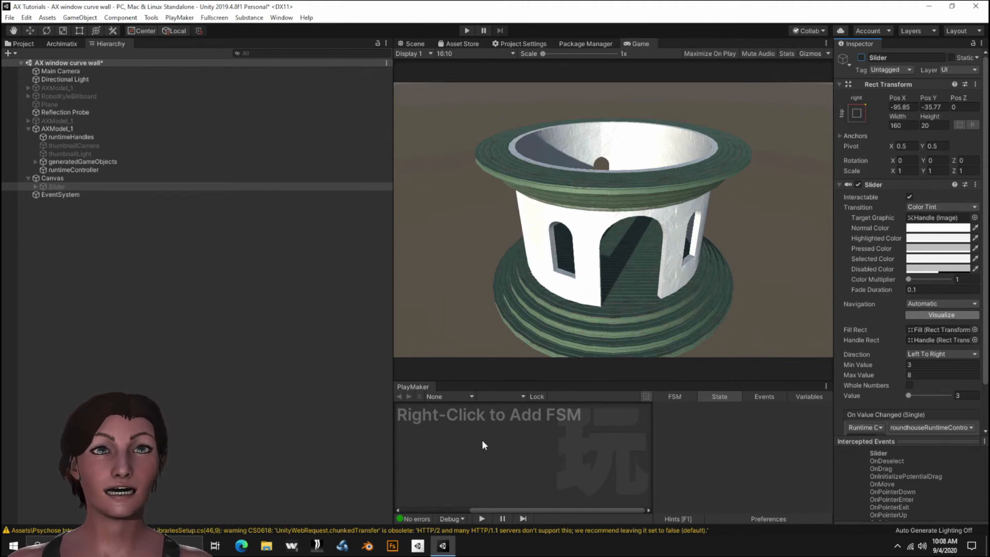
left_click(40, 272)
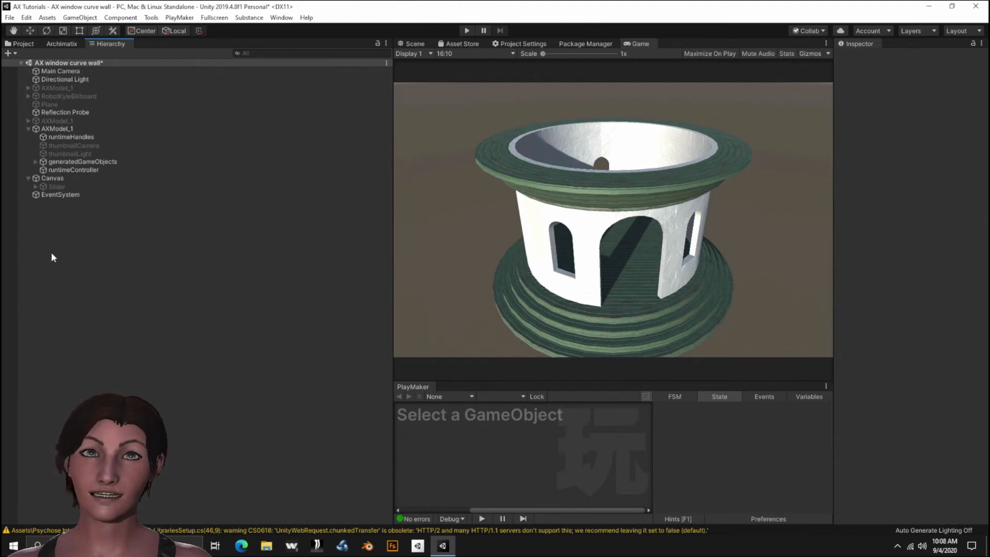
right_click(70, 273)
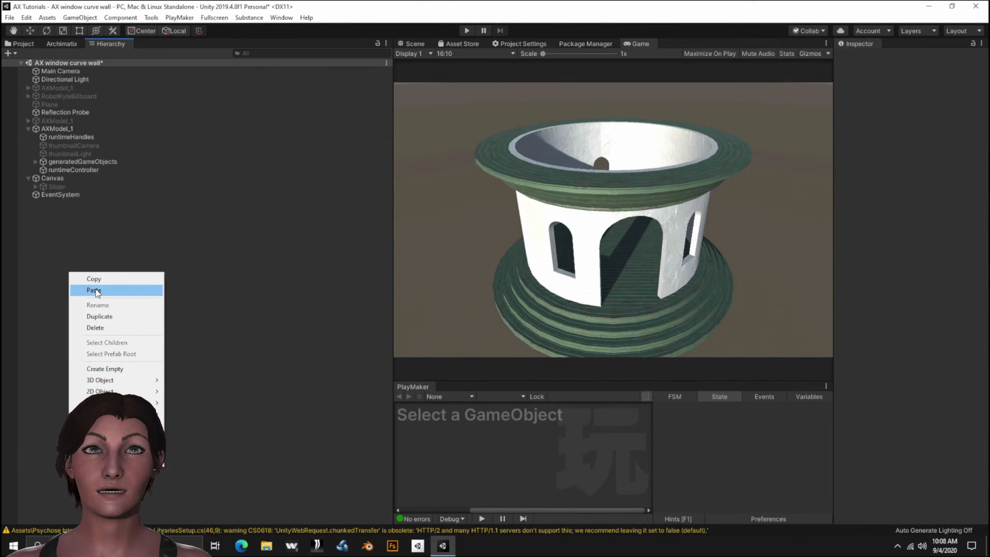
left_click(103, 369)
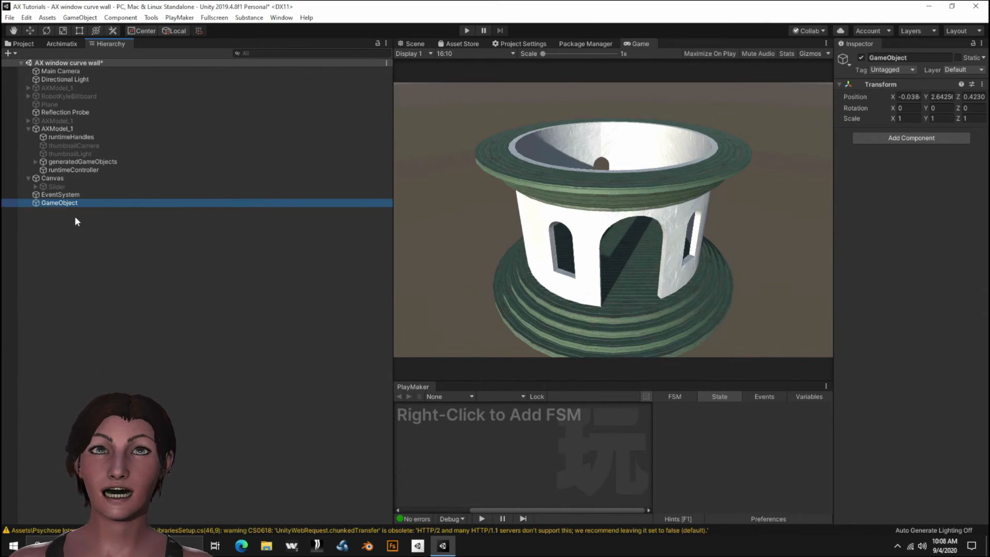
Step: Rename the new empty GameObject as manager and add a PlayMaker FSM to it
left_click(72, 202)
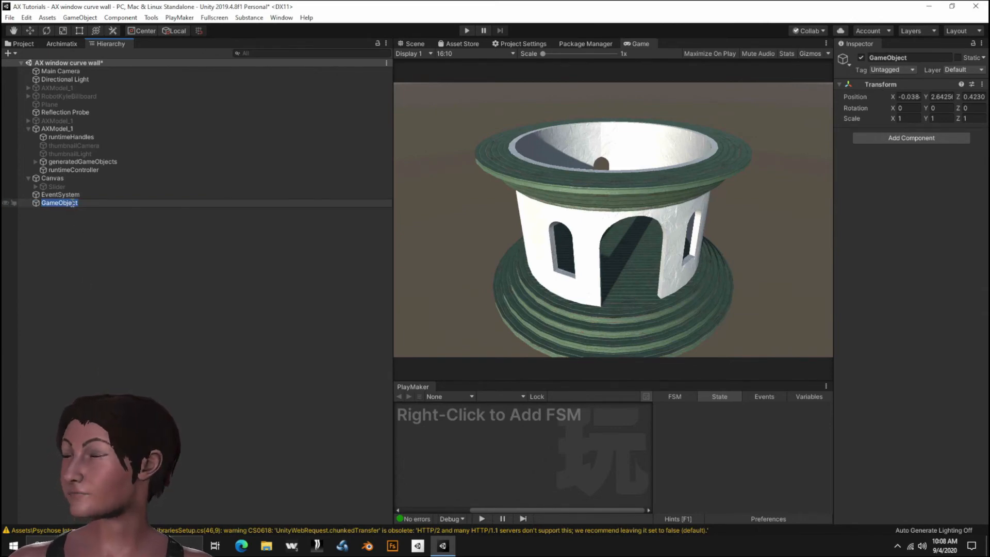
type("m")
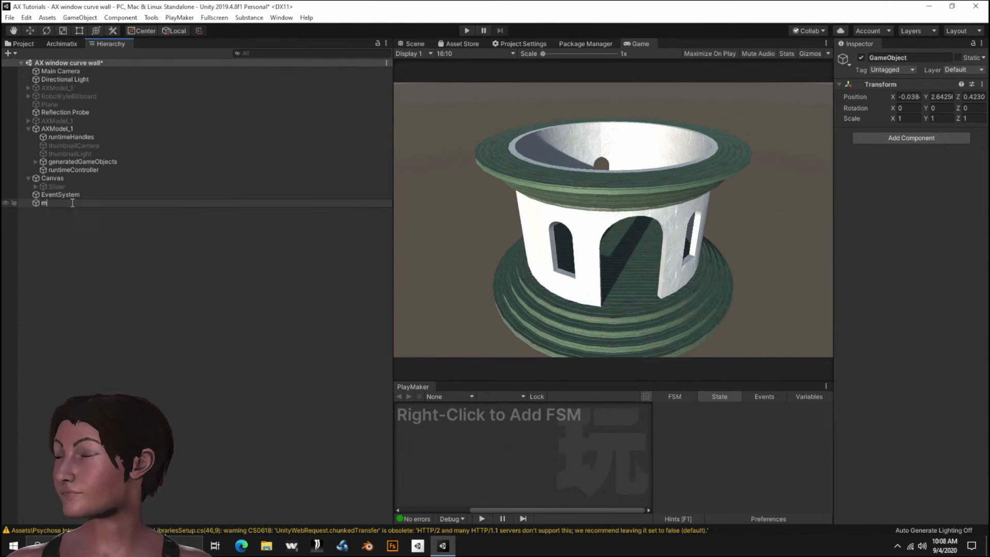
type("anager")
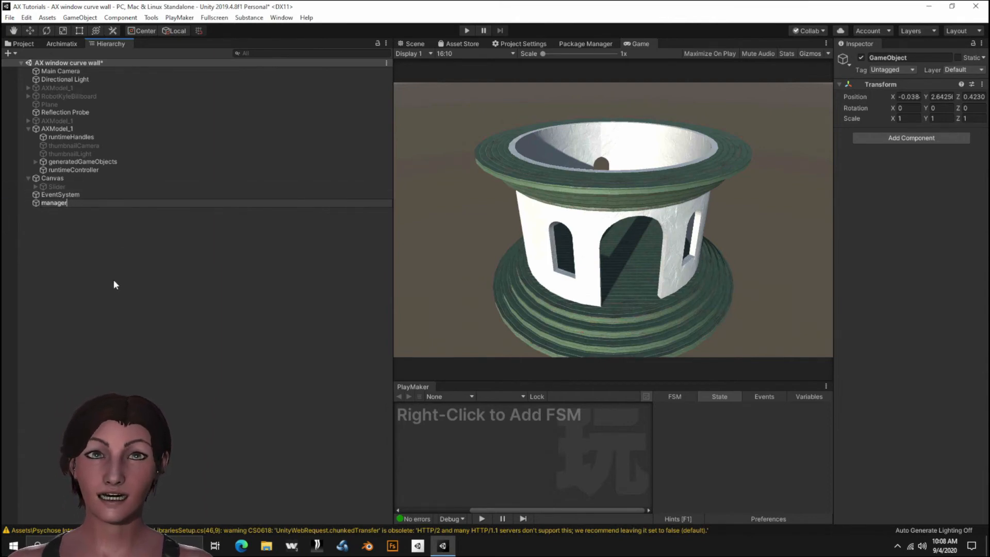
key("Return")
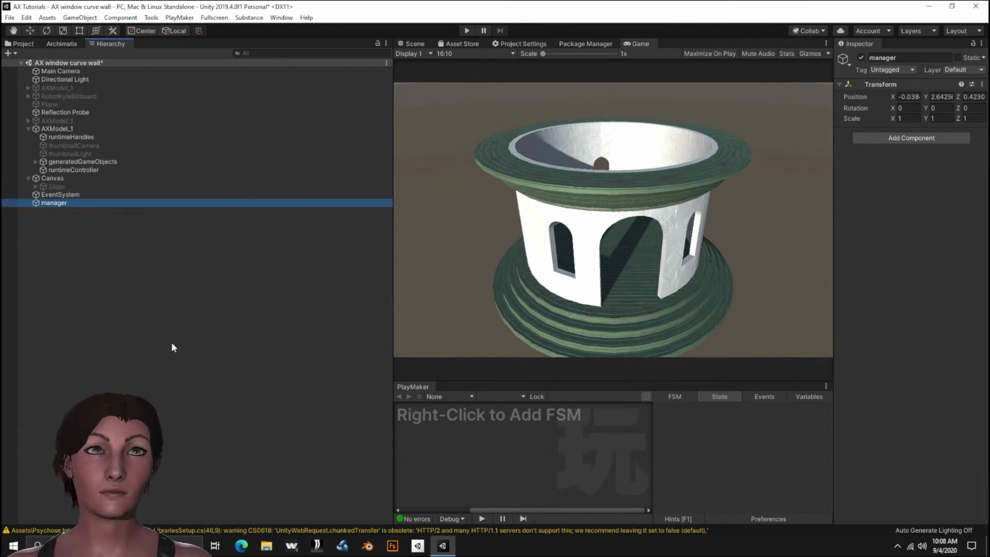
right_click(444, 441)
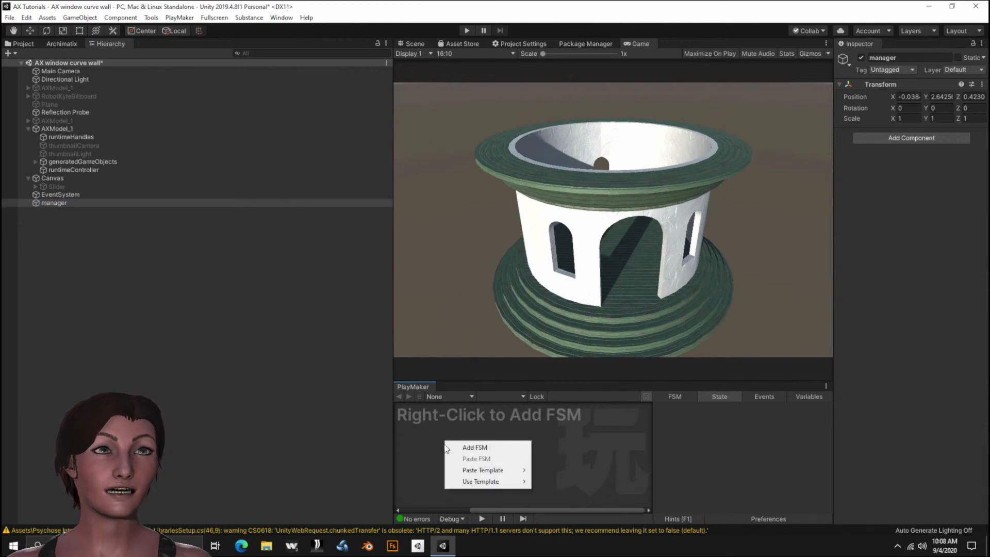
left_click(466, 448)
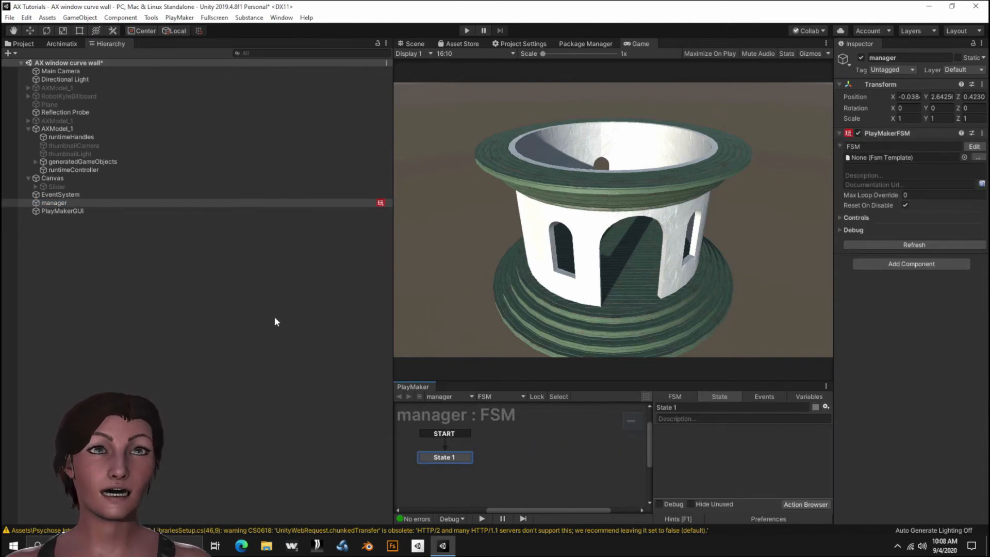
Step: Add a Get Property action for runtimeController's roundhouseRuntimeController script to State 1 of the manager FSM, and view its selectable properties
left_click(85, 171)
left_click(148, 202)
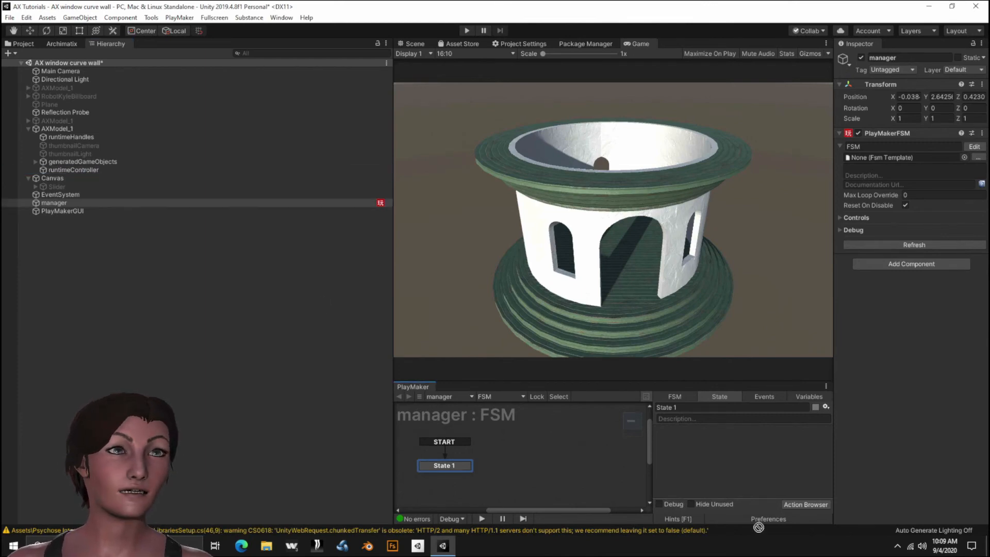
right_click(678, 448)
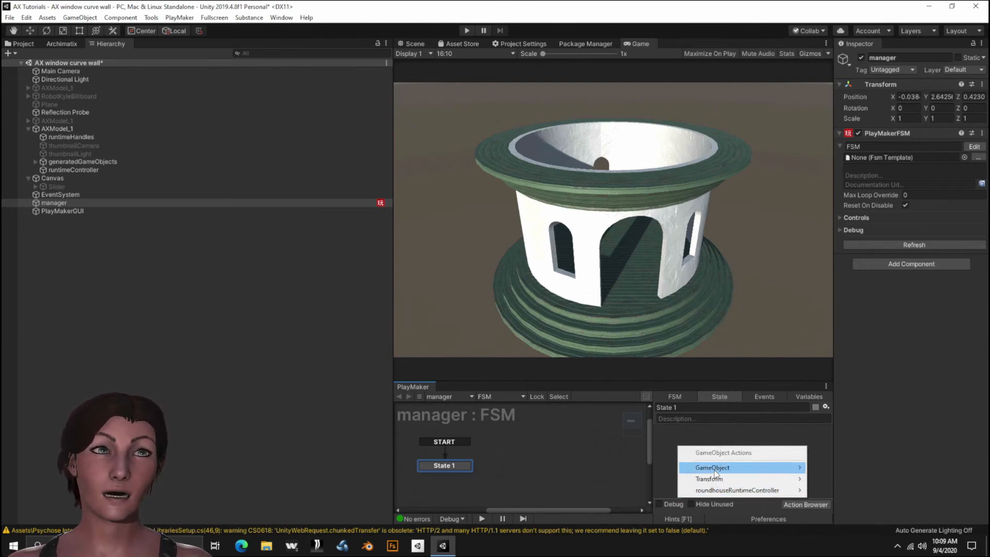
mouse_move(725, 490)
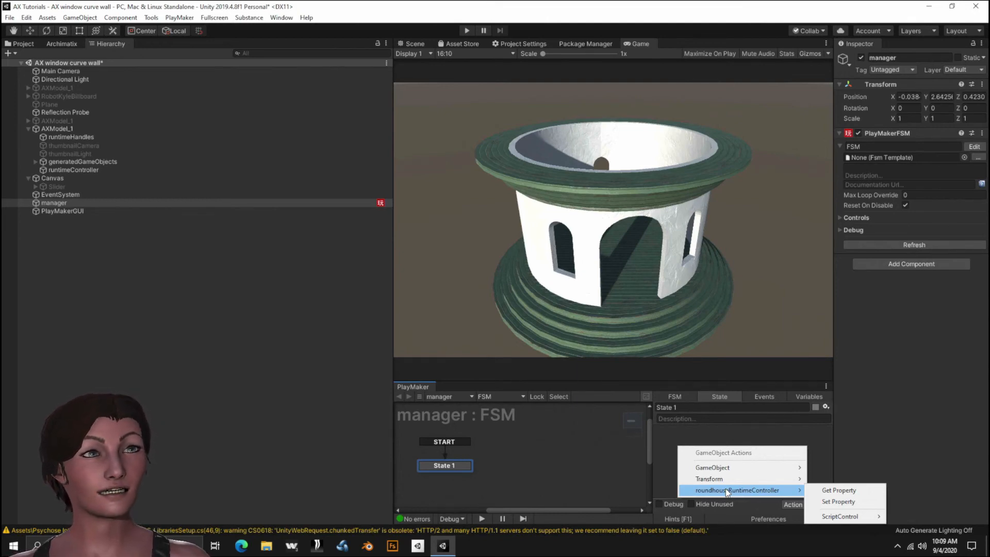
left_click(846, 491)
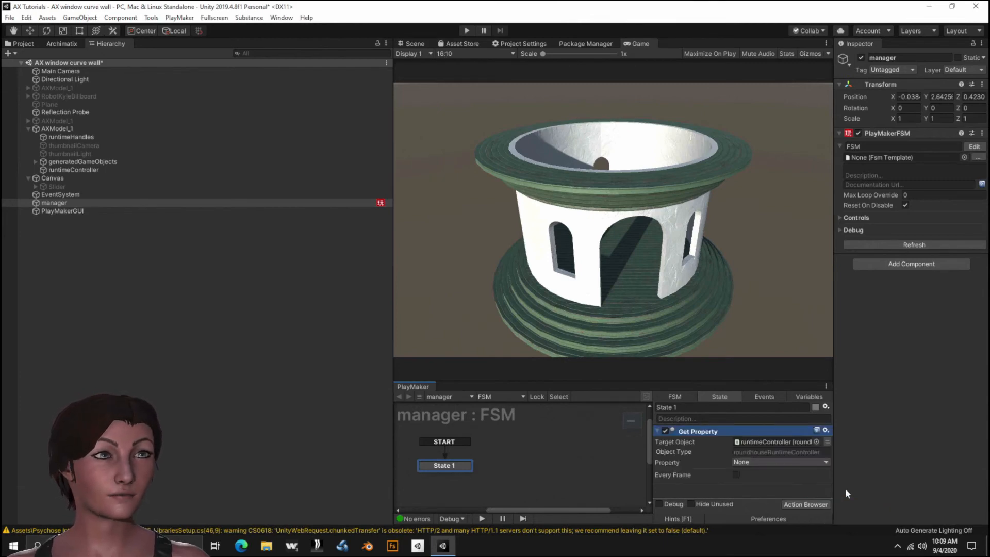
left_click(778, 462)
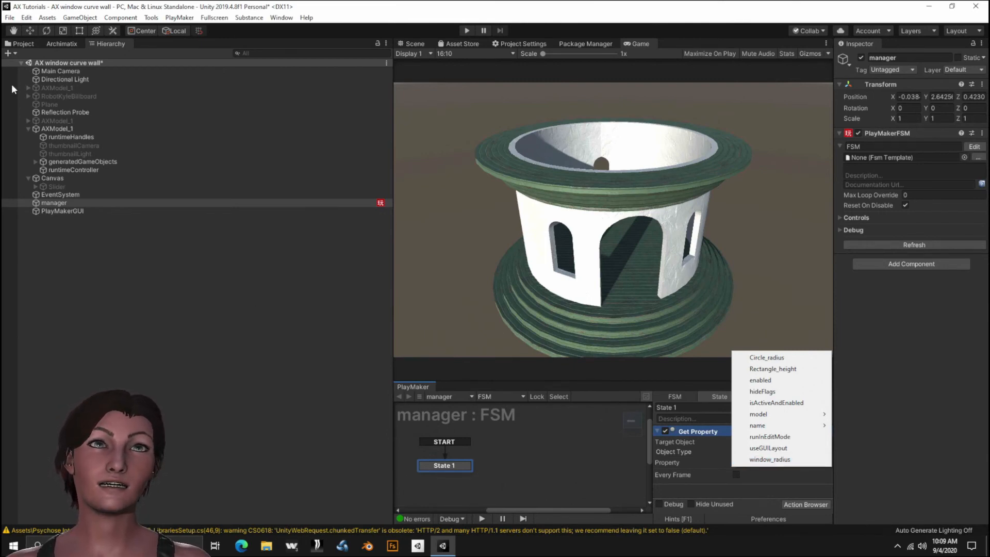
left_click(54, 126)
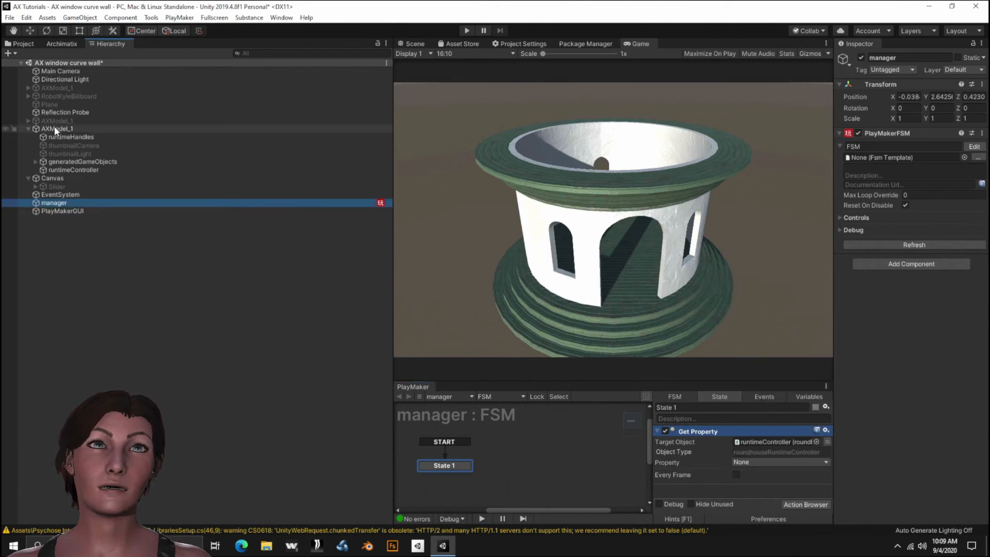
Step: Examine the Circle_radius runtime parameter's alias and source on the active AXModel_1, and view the model's node graph
left_click(55, 128)
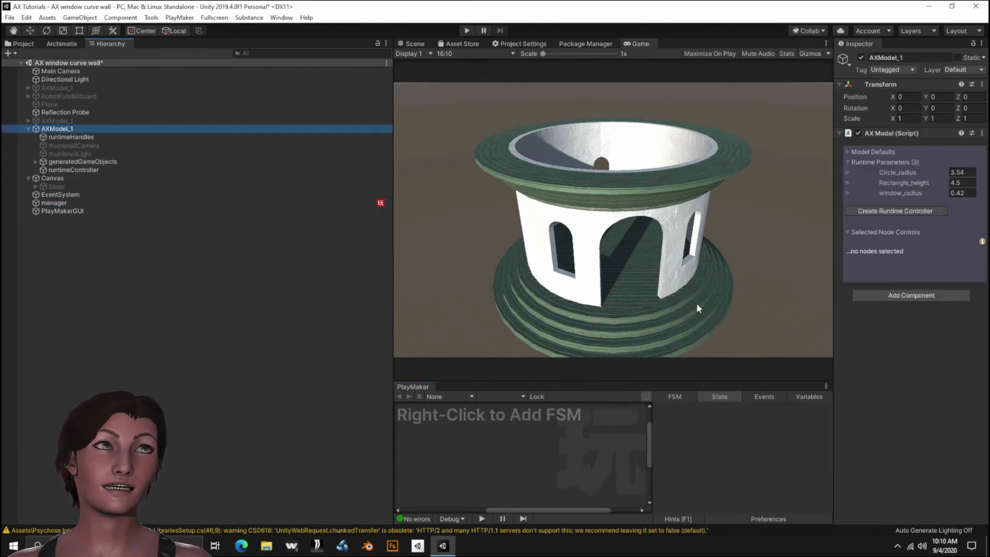
left_click(848, 172)
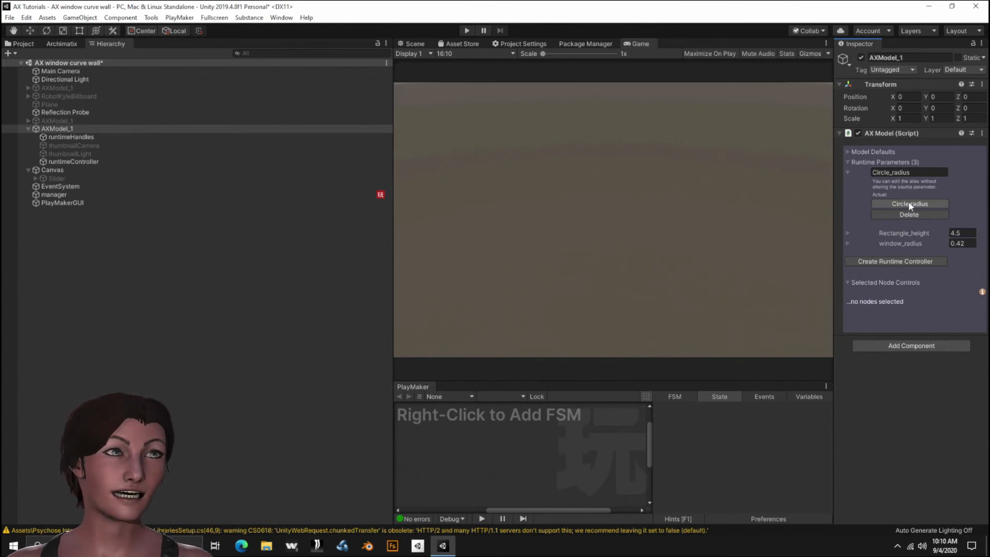
left_click(61, 43)
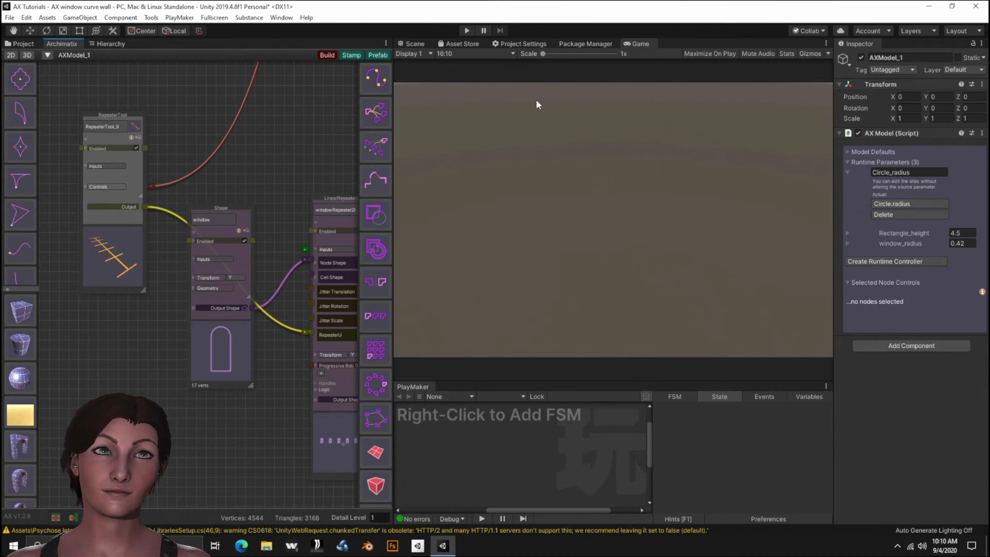
left_click(109, 43)
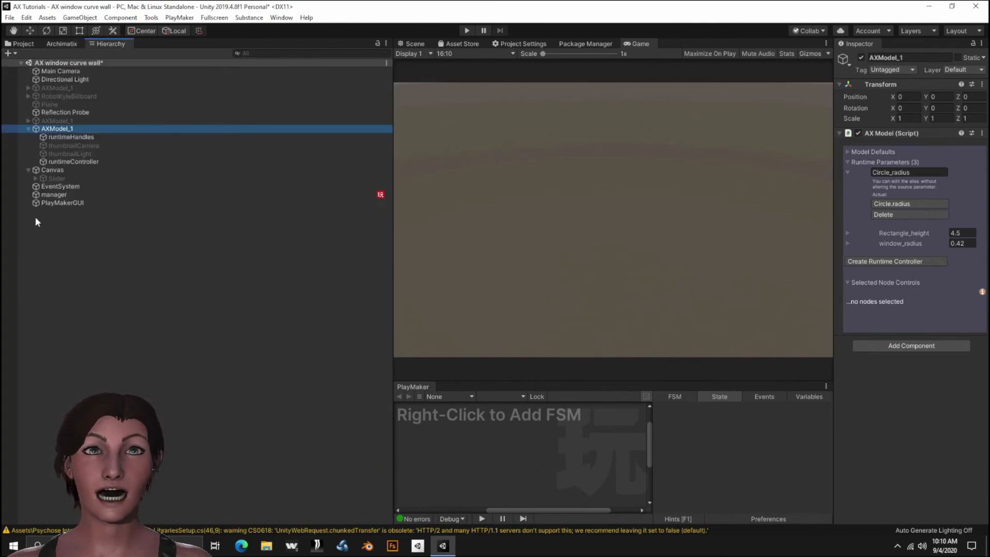
Step: Set the property read by the Get Property action in the manager FSM's State 1 to Circle_radius
left_click(58, 194)
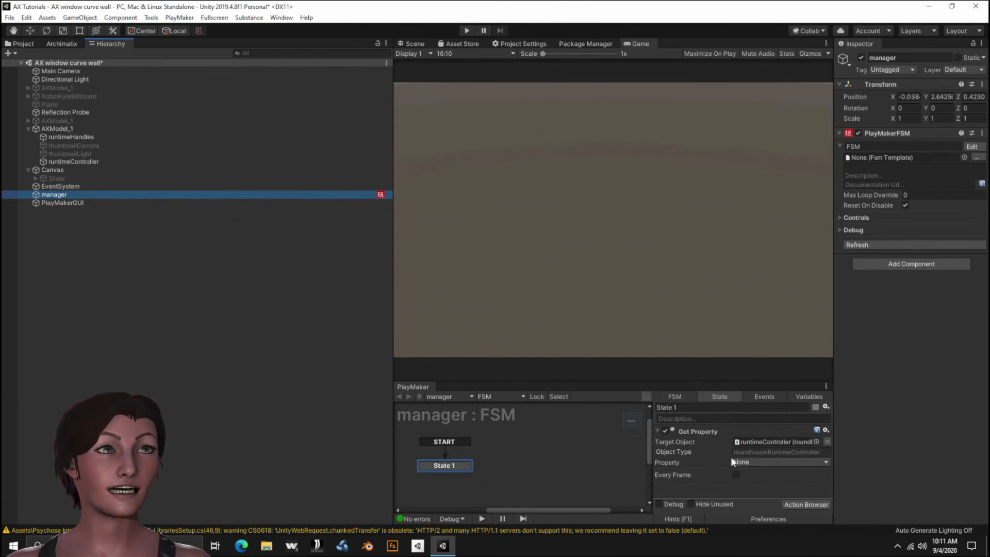
left_click(765, 461)
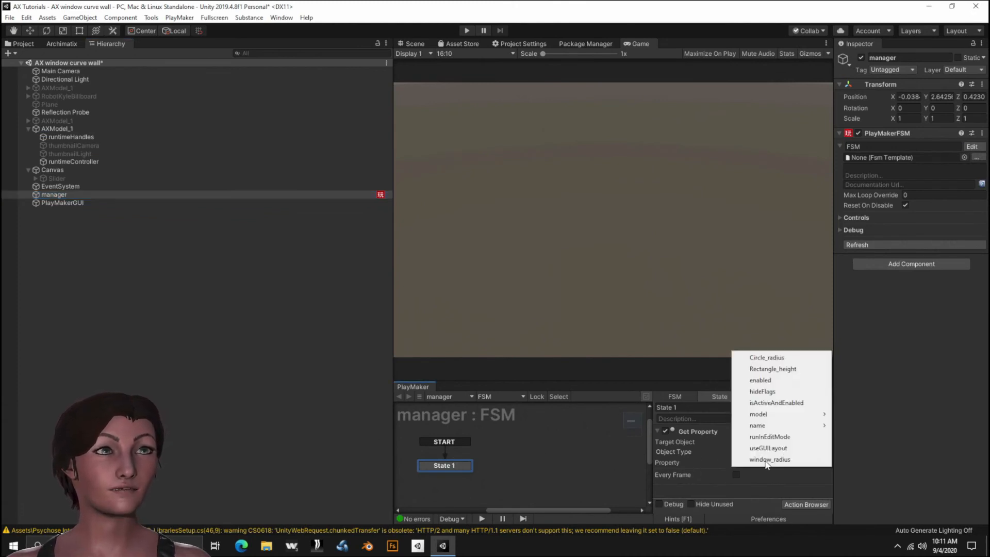
left_click(767, 360)
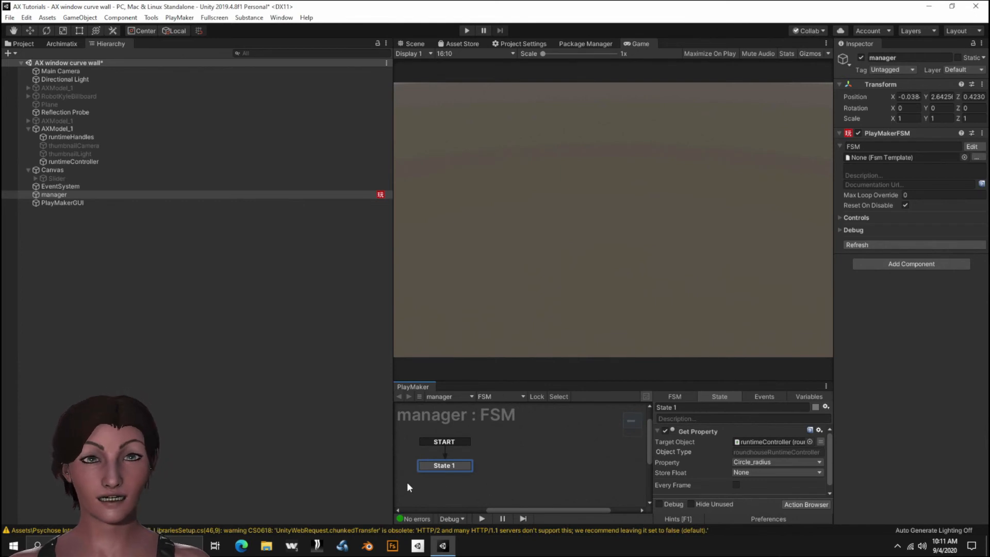
Step: Disable and collapse the Get Property action in State 1, and delete it
left_click(665, 431)
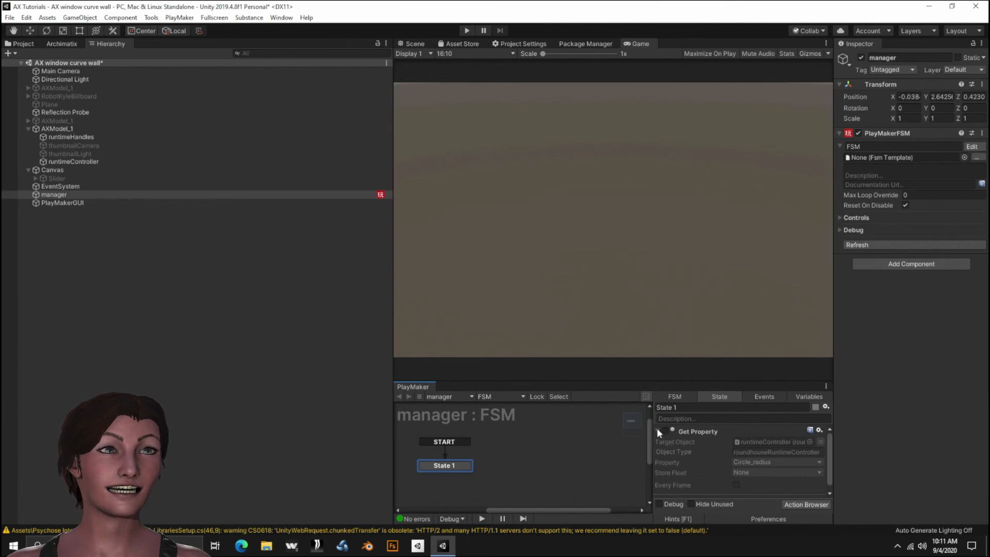
left_click(658, 431)
left_click(694, 431)
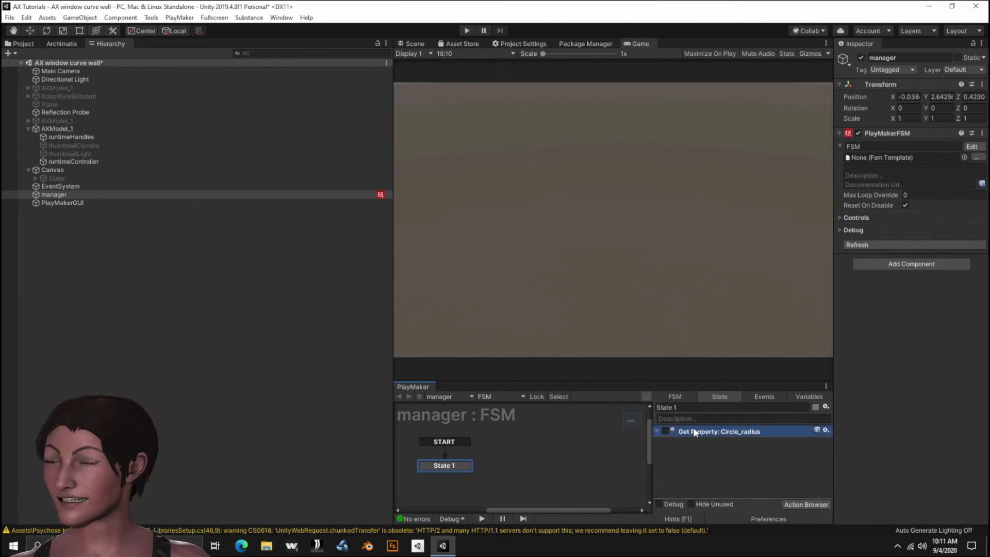
key("Delete")
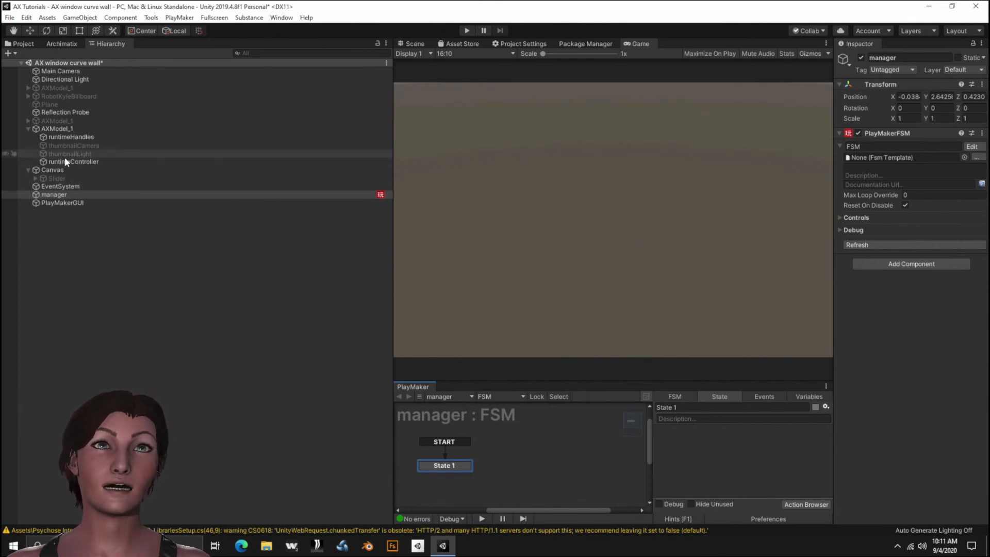
left_click_drag(68, 161, 720, 469)
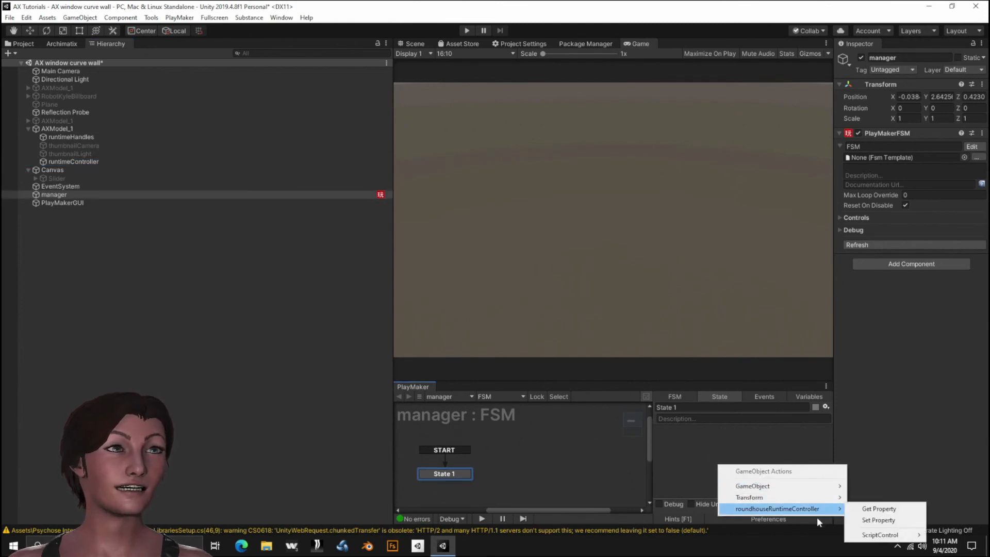
mouse_move(831, 509)
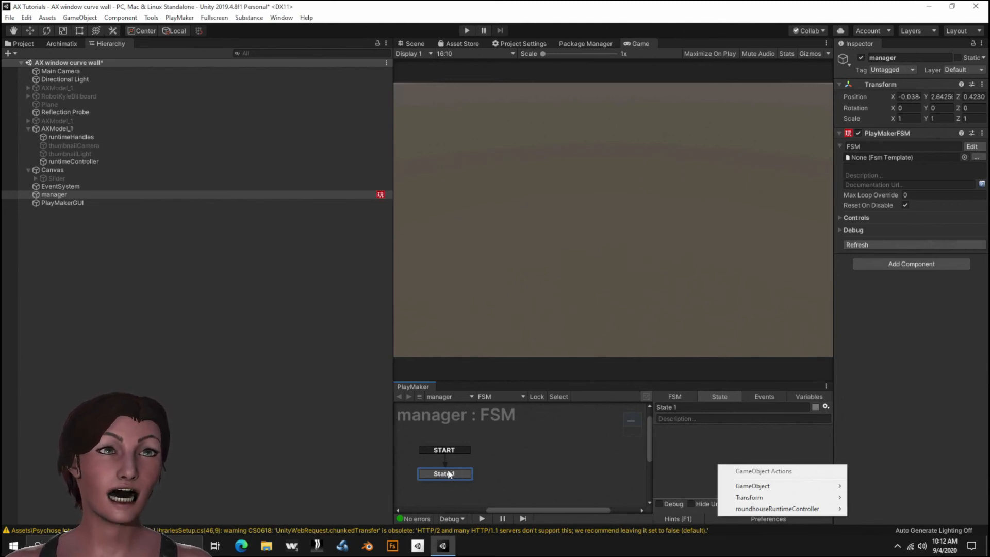
left_click(500, 464)
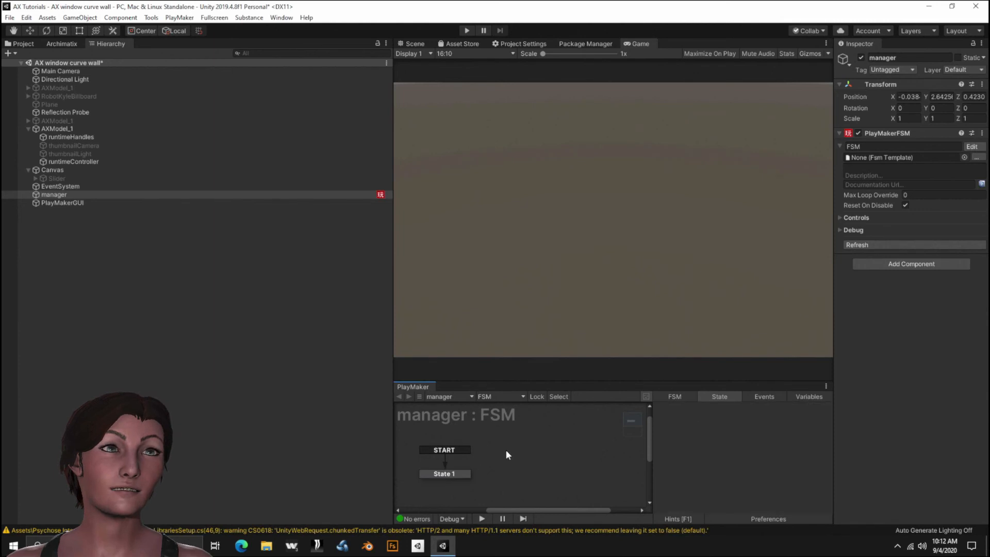
Step: Add a second state to the manager FSM with a Call Method action for roundhouseRuntimeController, and view the methods it offers
right_click(506, 450)
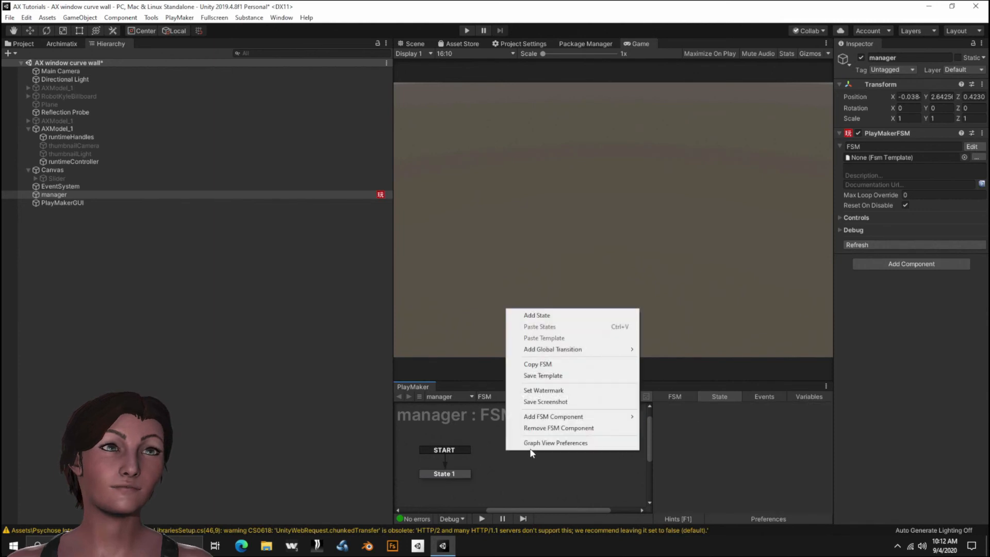
left_click(542, 315)
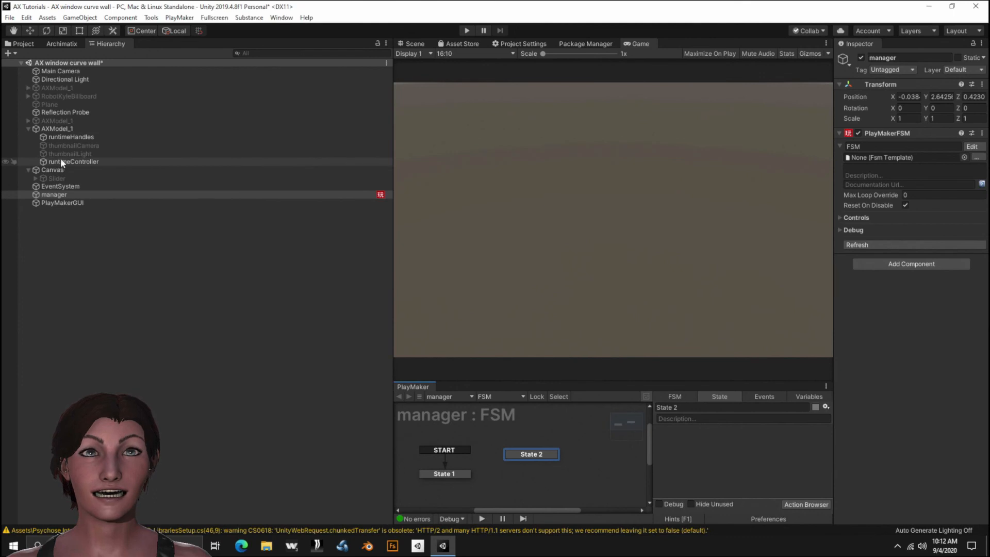
left_click_drag(61, 161, 703, 436)
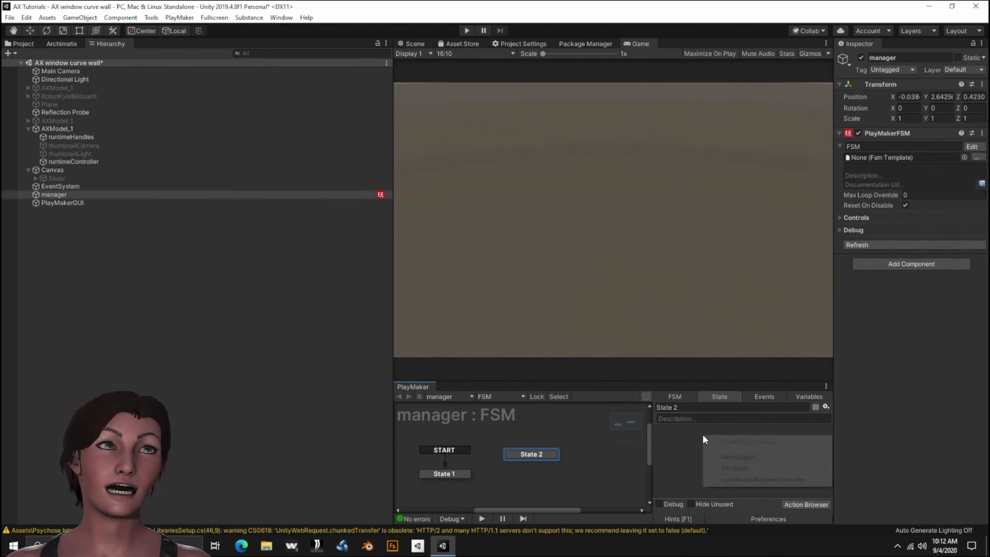
mouse_move(731, 483)
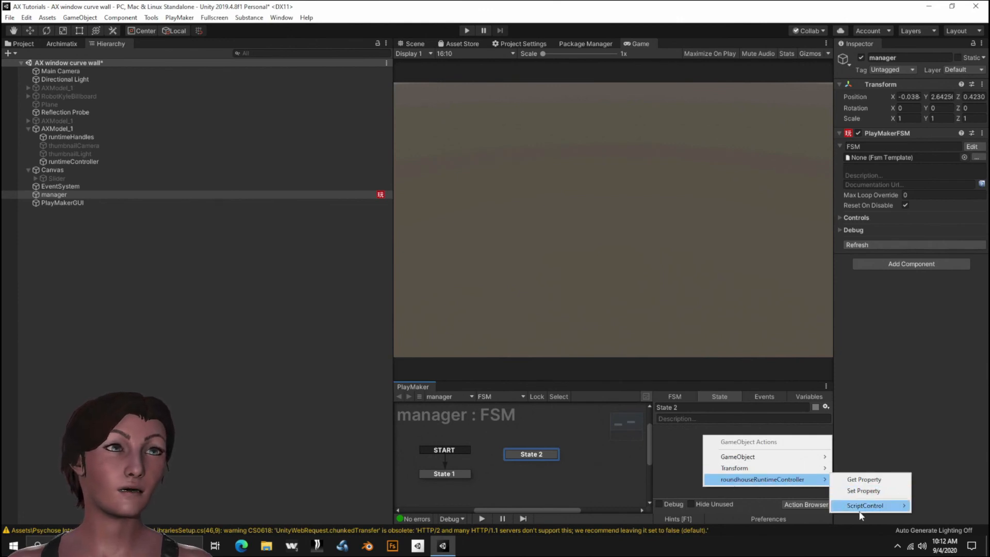
mouse_move(861, 508)
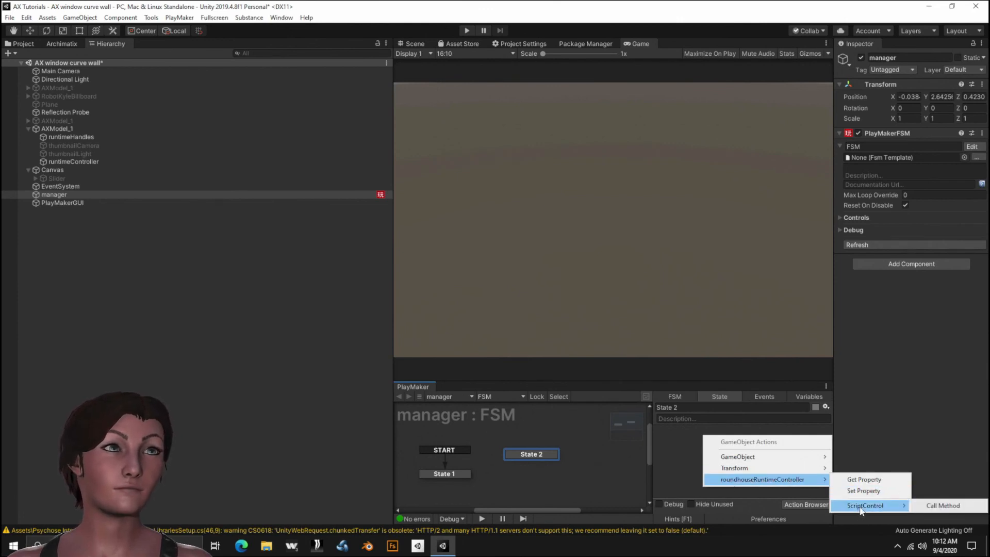
left_click(926, 505)
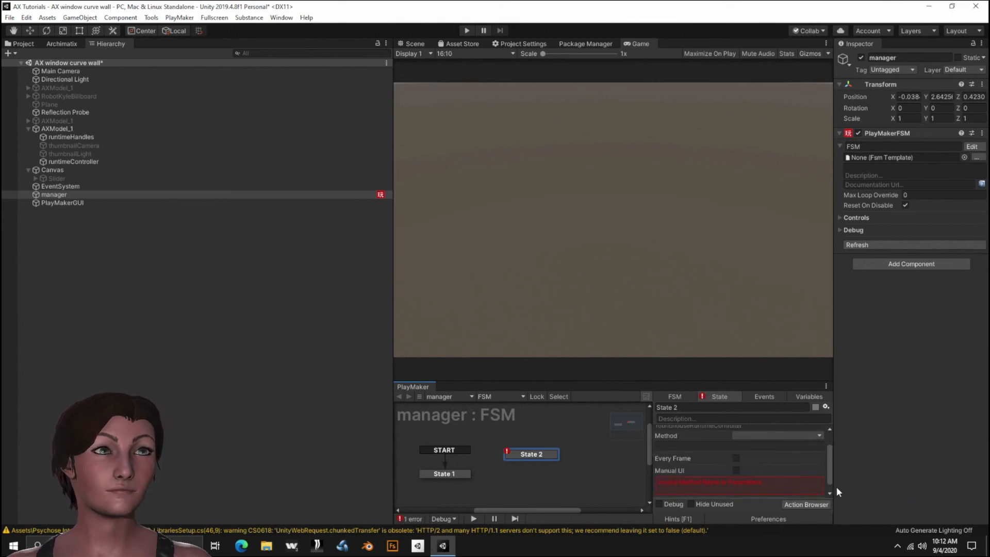
left_click(766, 435)
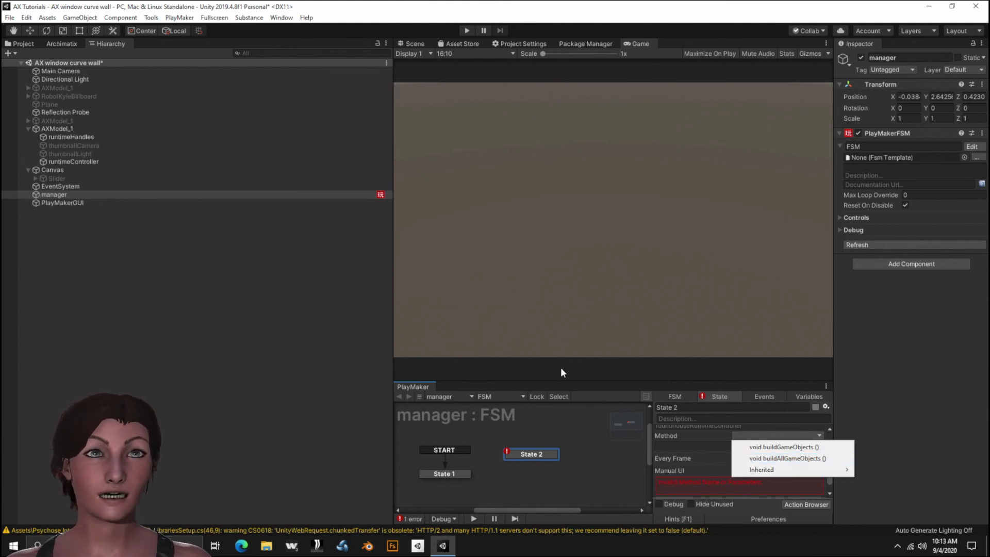
left_click(60, 39)
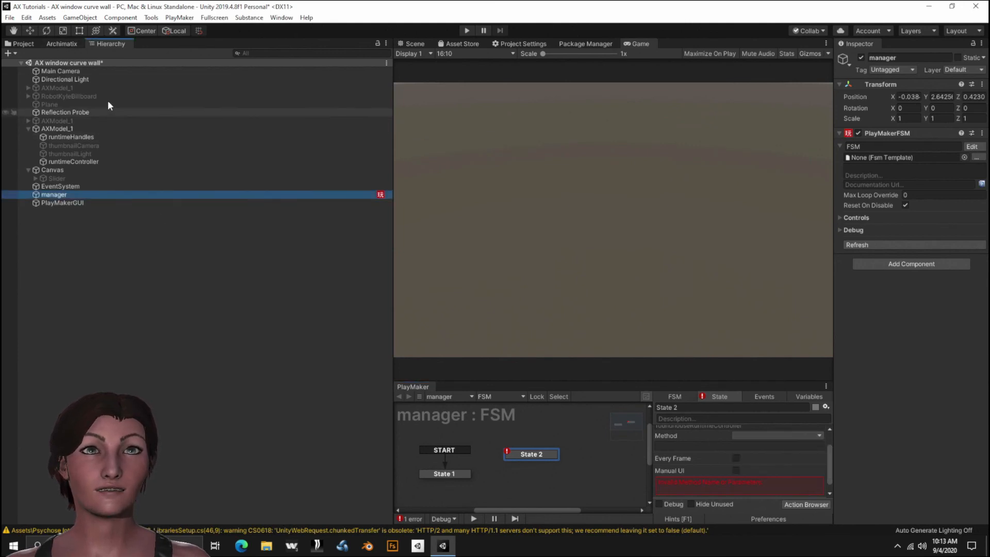
Step: Turn off Automatic Model Regeneration in the Model Defaults of AXModel_1
left_click(63, 43)
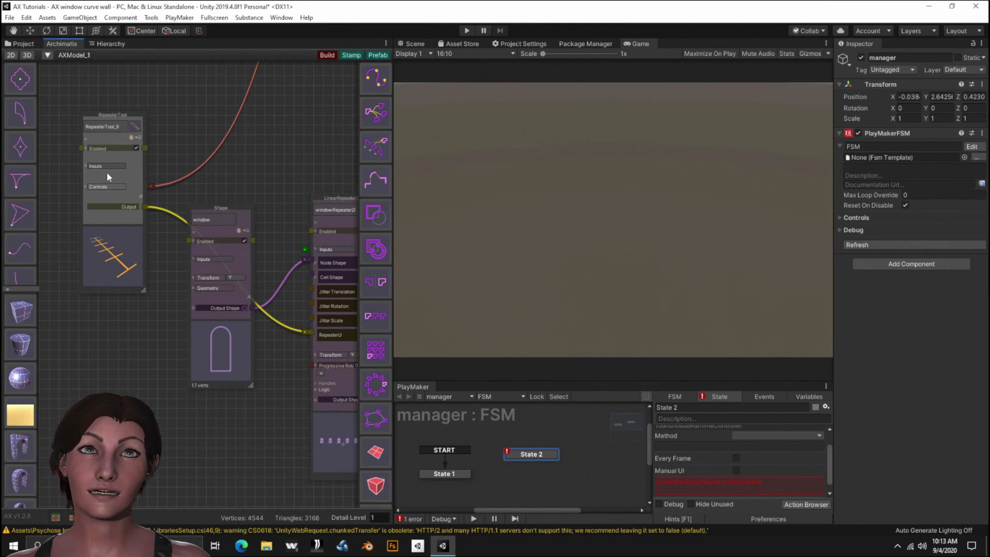
left_click(270, 149)
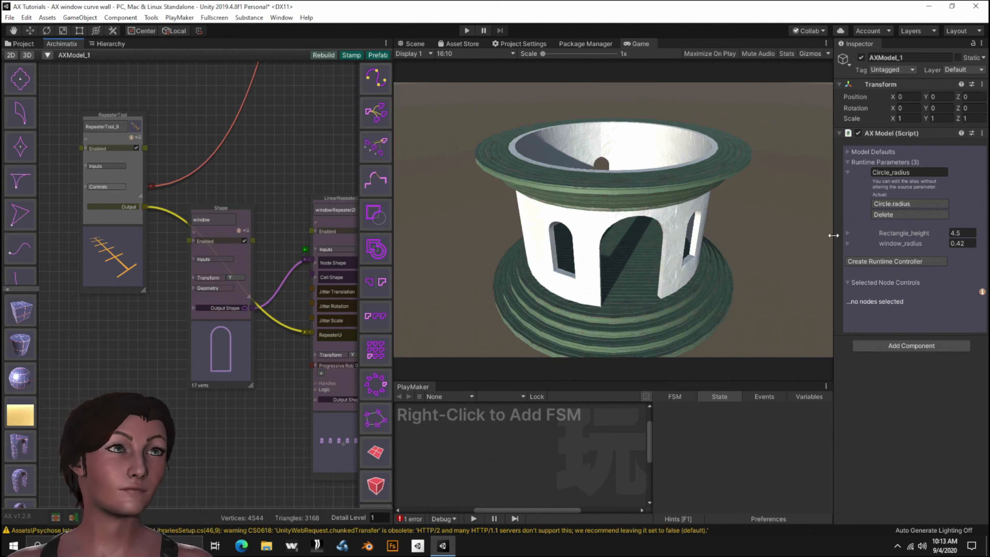
left_click(857, 150)
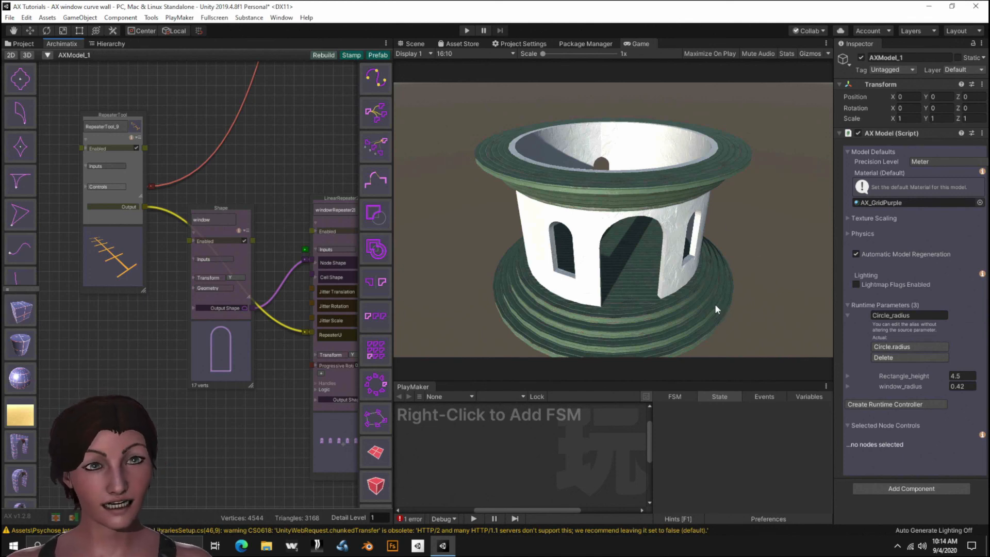
left_click(867, 254)
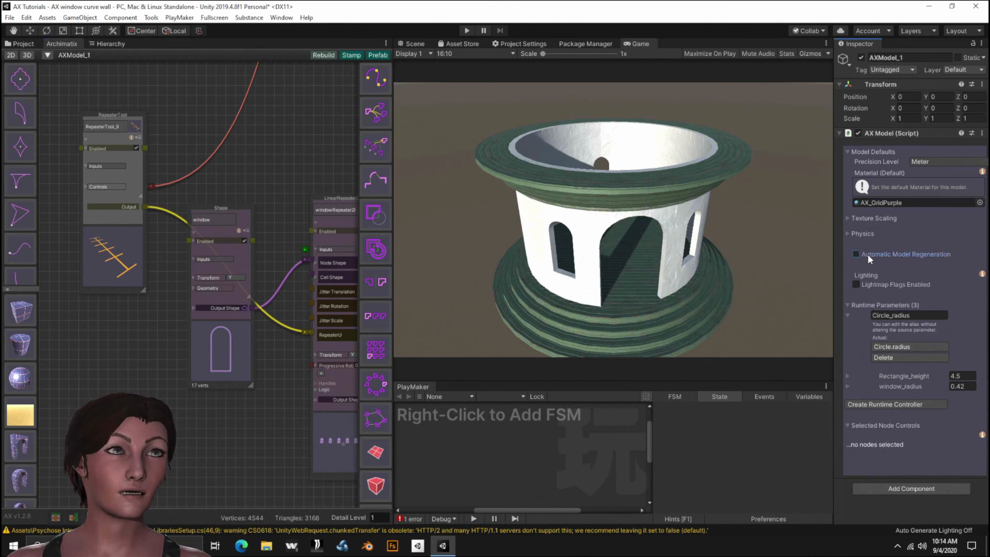